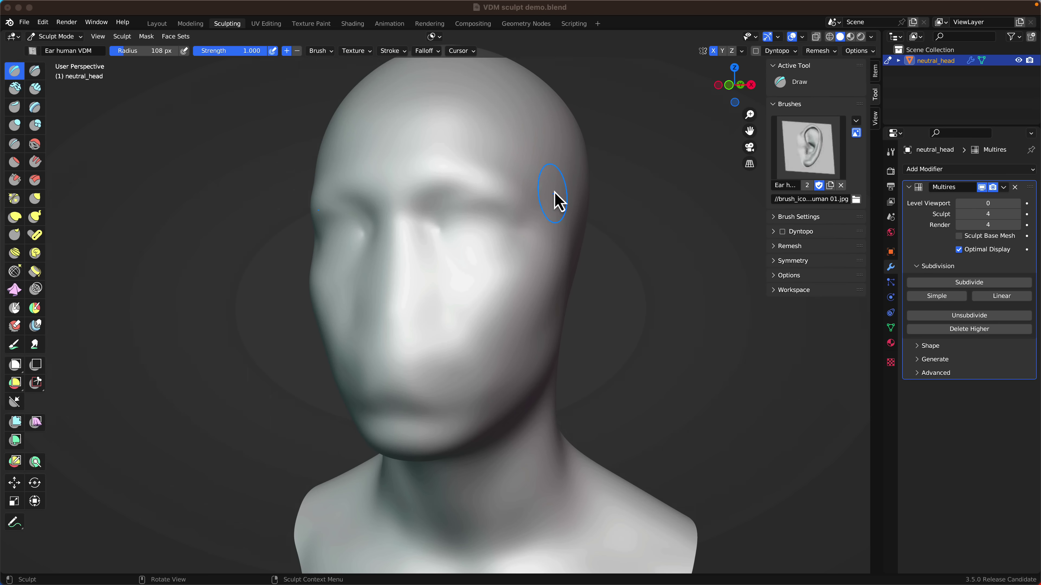
Sculpt an ear on the side of the head, then stamp Horn 01 creature horns on the forehead
mouse_move(560, 185)
left_mouse_down()
mouse_move(558, 177)
mouse_move(566, 233)
left_mouse_up()
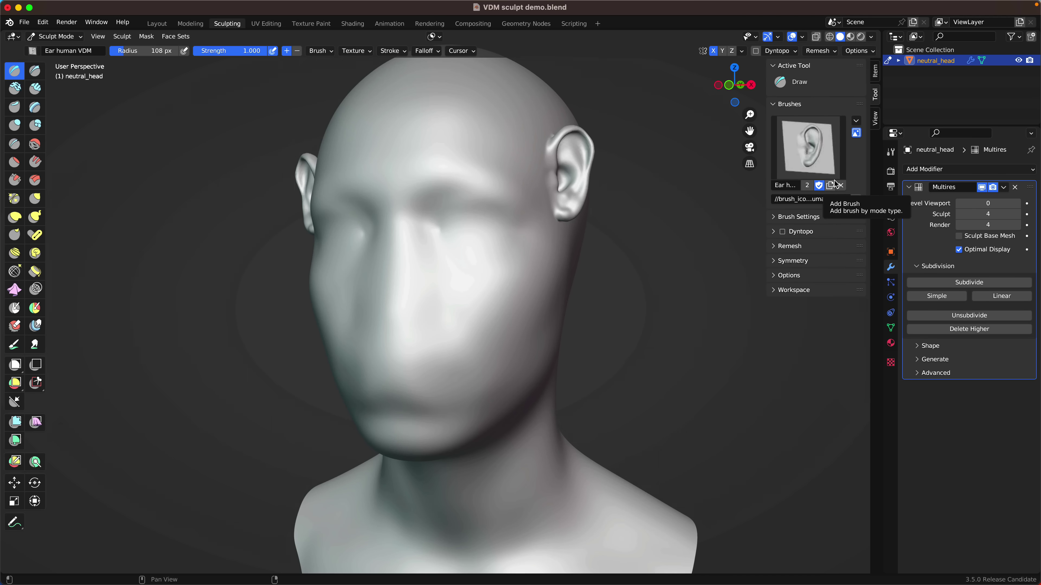
left_click(808, 161)
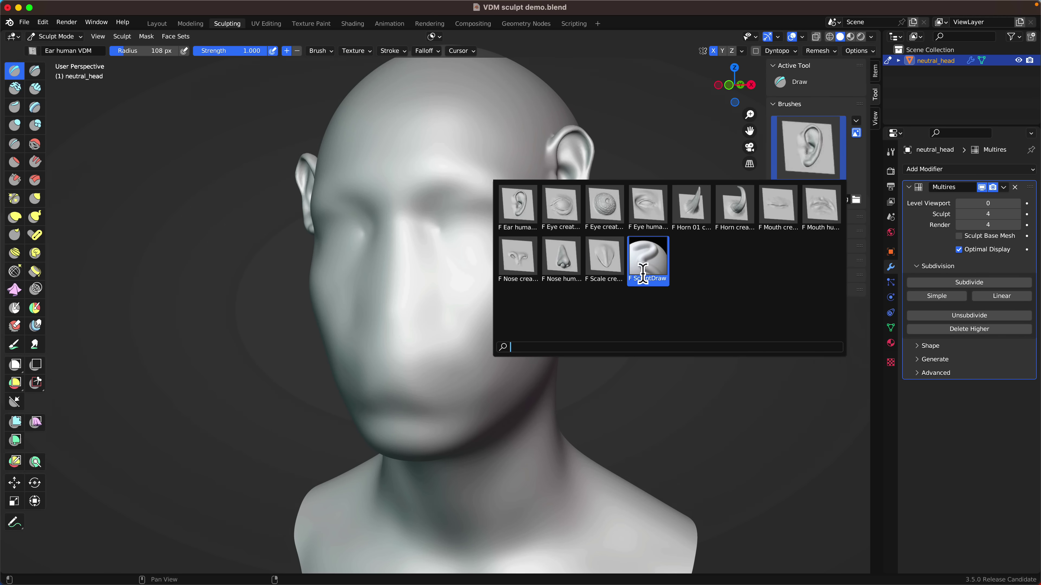
left_click(682, 219)
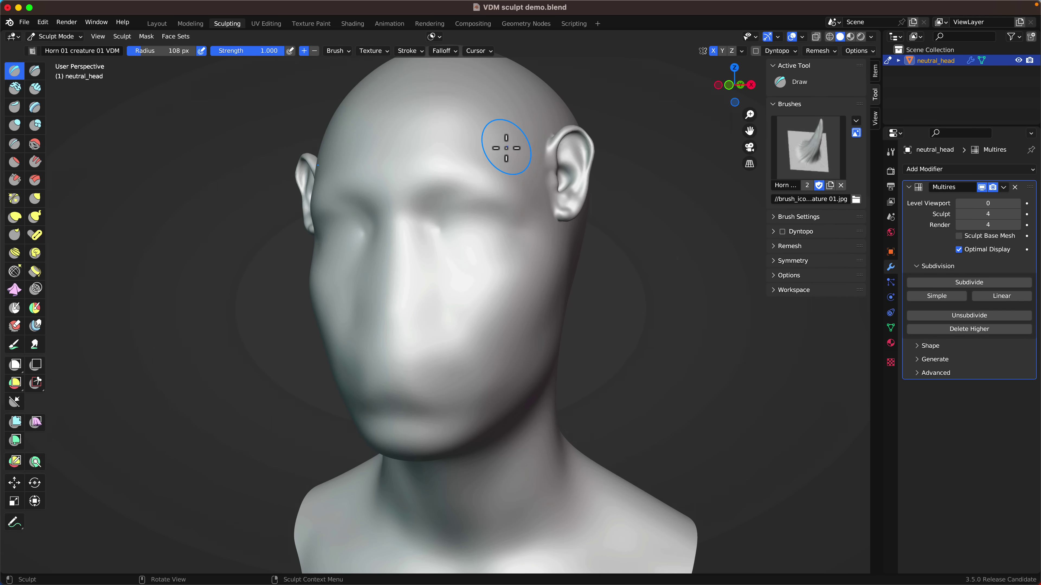
mouse_move(483, 143)
left_mouse_down()
mouse_move(512, 106)
mouse_move(559, 93)
left_mouse_up()
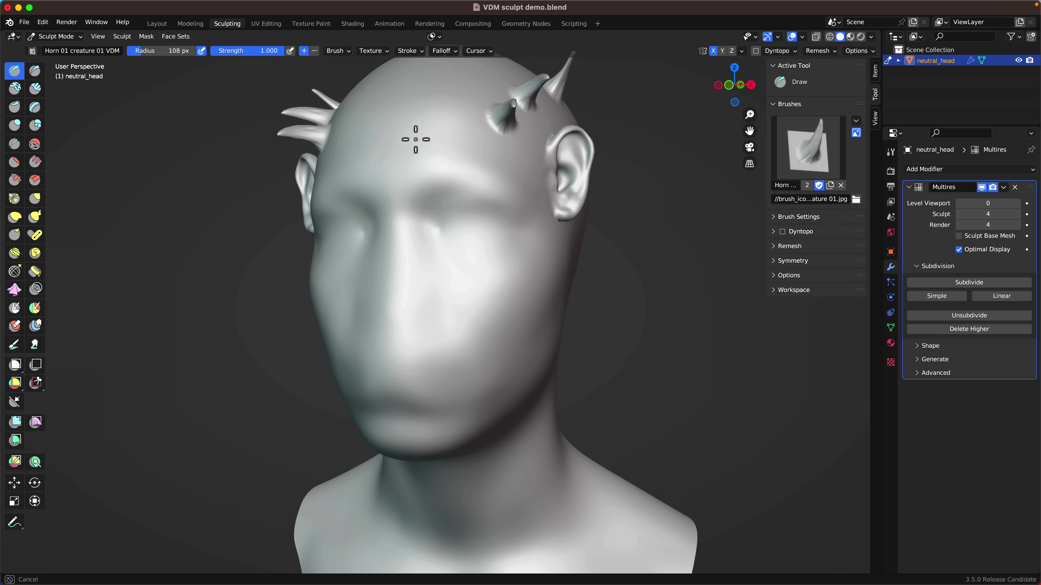
left_click(433, 152)
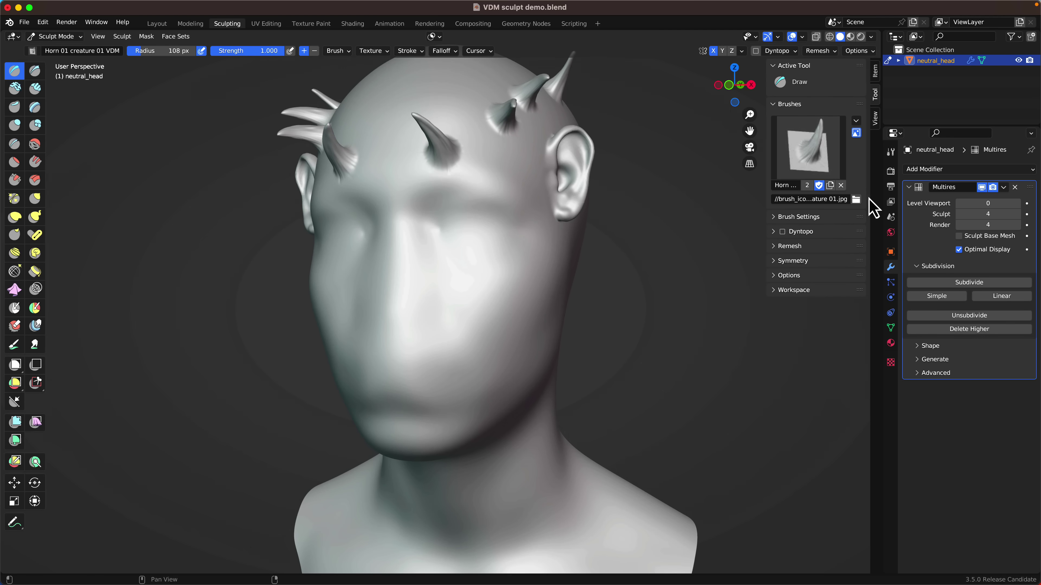
left_click(821, 166)
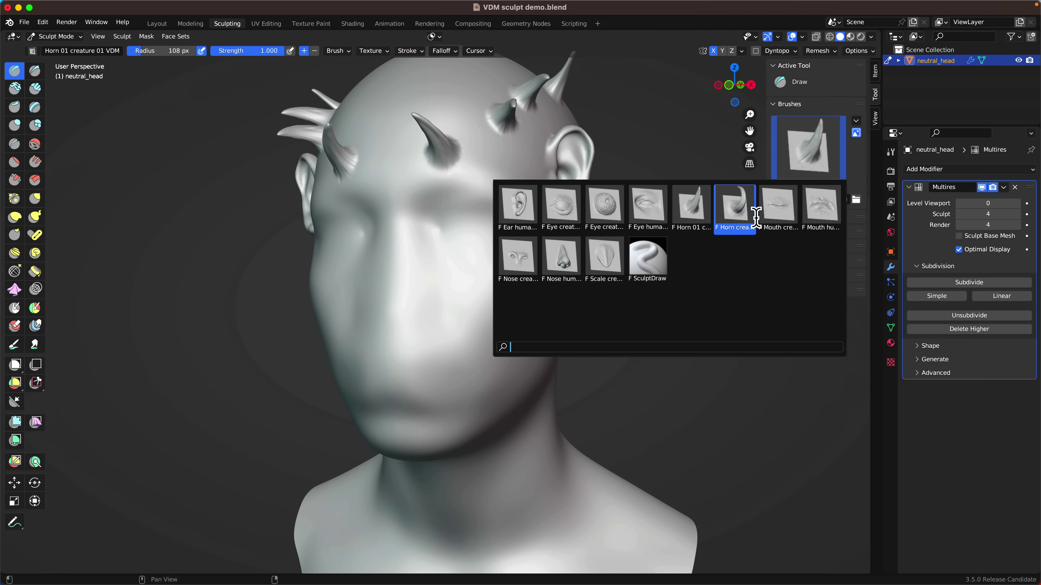
Stamp a mouth onto the lips area with the Mouth human 01 VDM brush
left_click(813, 210)
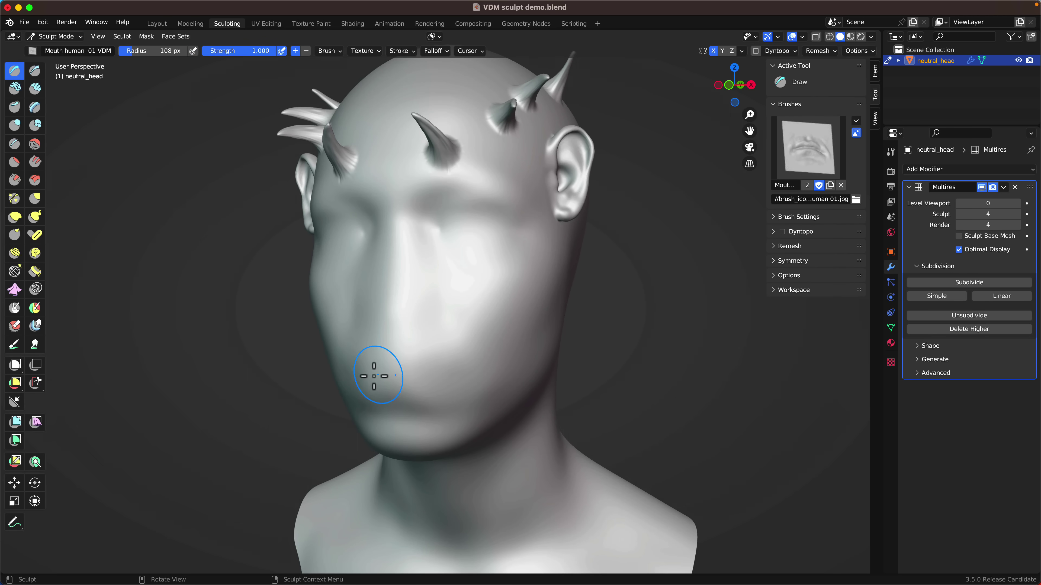
mouse_move(382, 376)
left_mouse_down()
mouse_move(409, 379)
mouse_move(437, 332)
mouse_move(497, 361)
mouse_move(495, 412)
left_mouse_up()
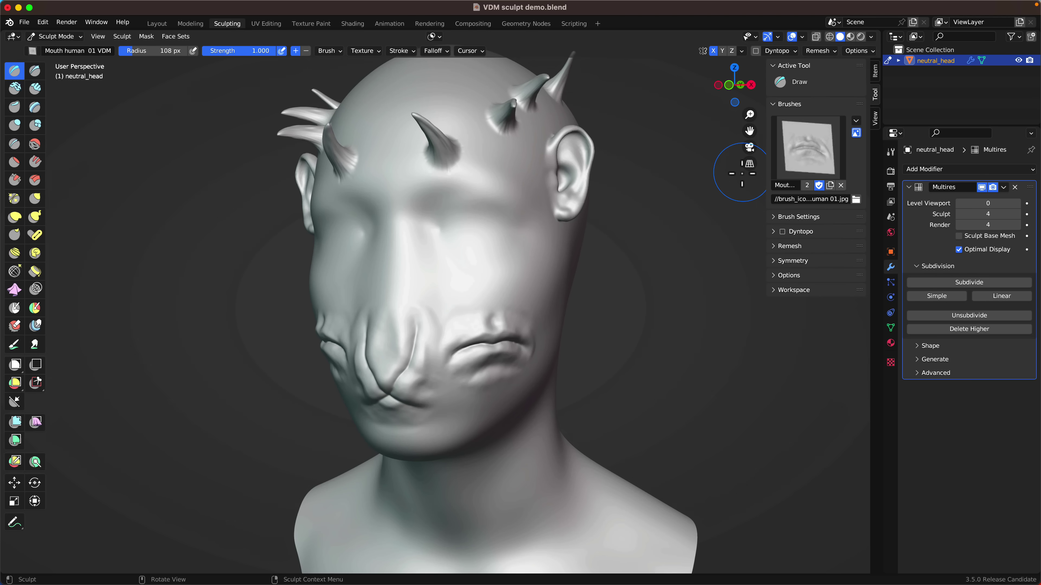
Stamp noses onto the middle of the face and a cheek with the Nose human 01 brush
left_click(795, 162)
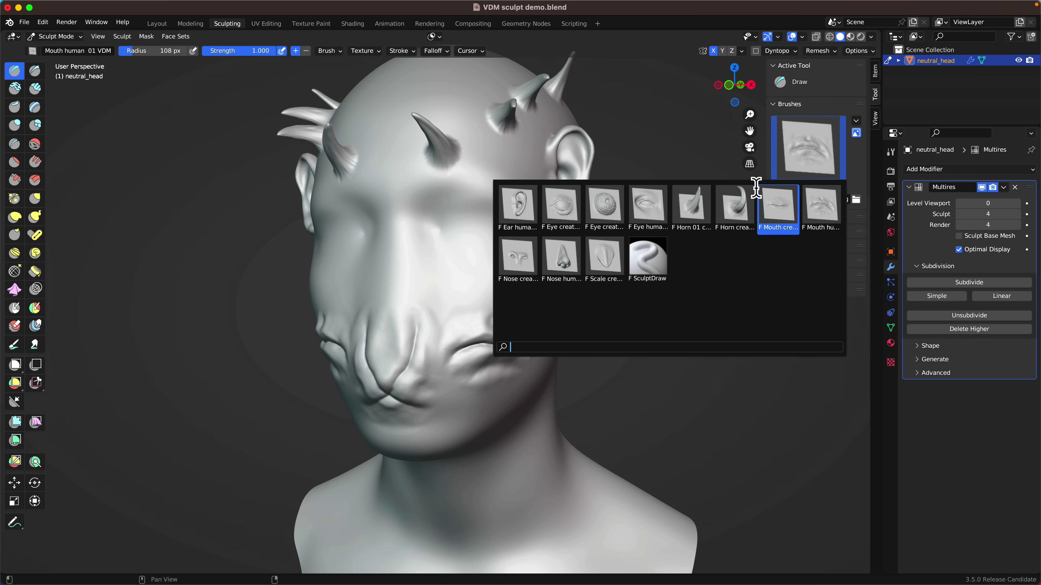
left_click(571, 264)
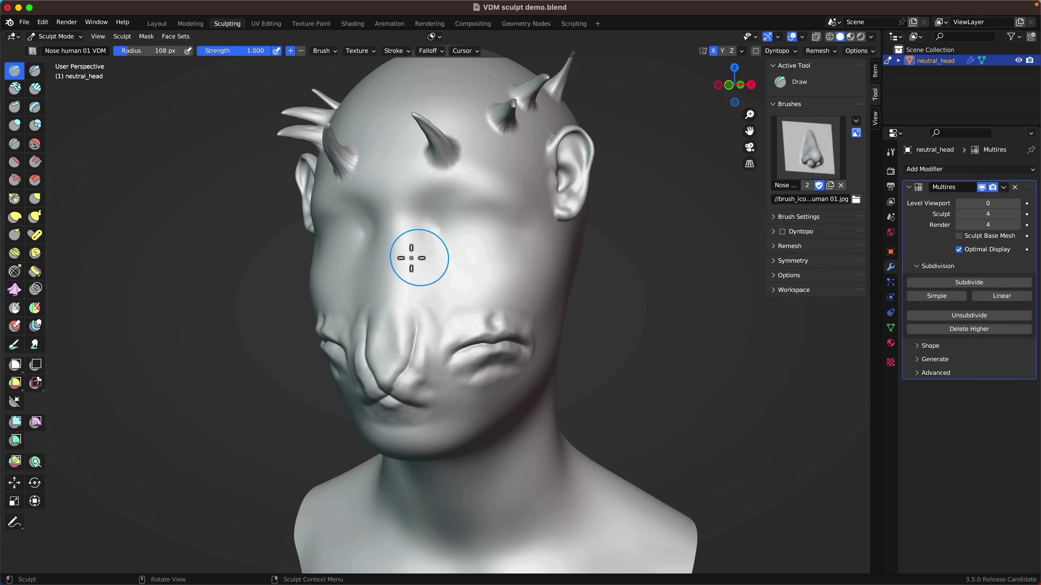
left_click_drag(390, 221, 389, 311)
left_click_drag(491, 269, 497, 320)
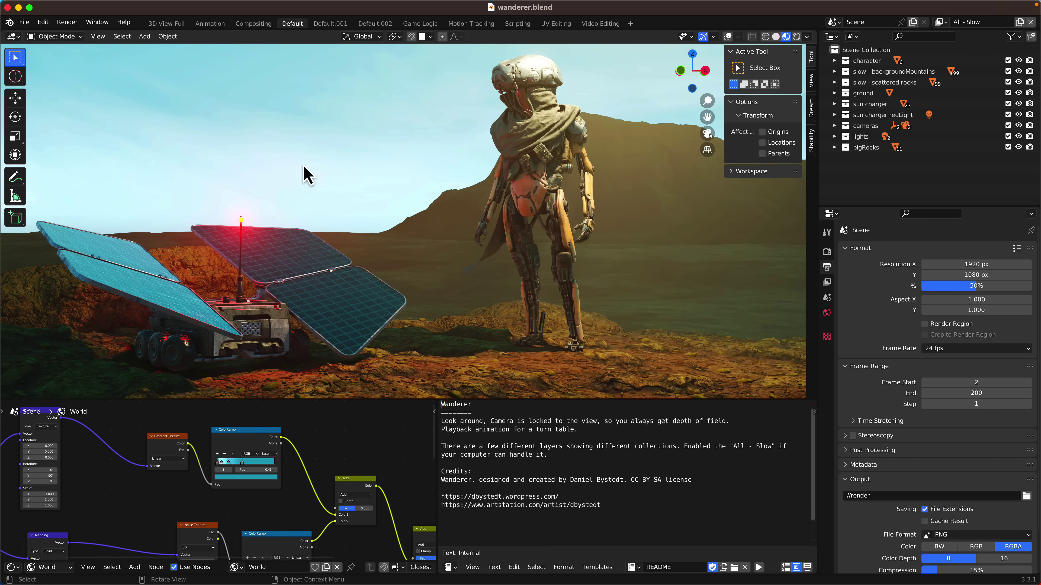
Check the Blender version information and set the frame rate to 120 fps
left_click(12, 22)
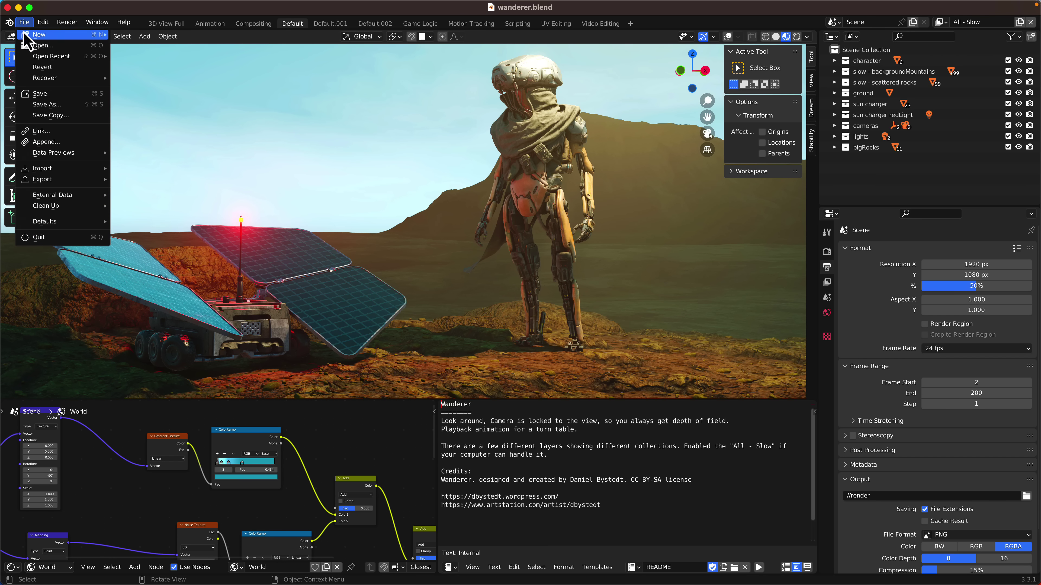
left_click(35, 45)
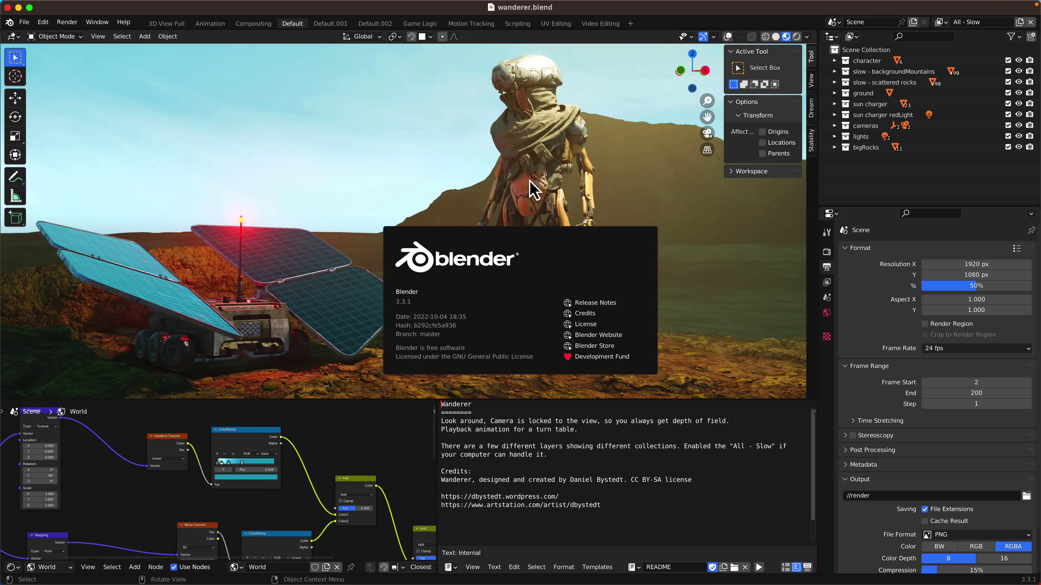
left_click(1000, 349)
left_click(951, 447)
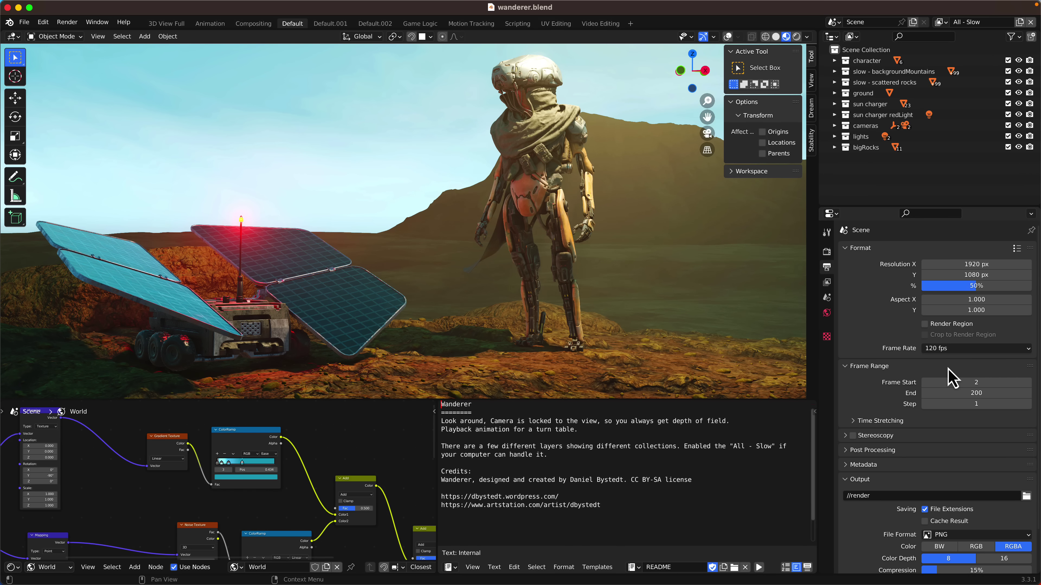
Run Play Animation from the F3 'play' search and show viewport overlays with the fps readout
key("F3")
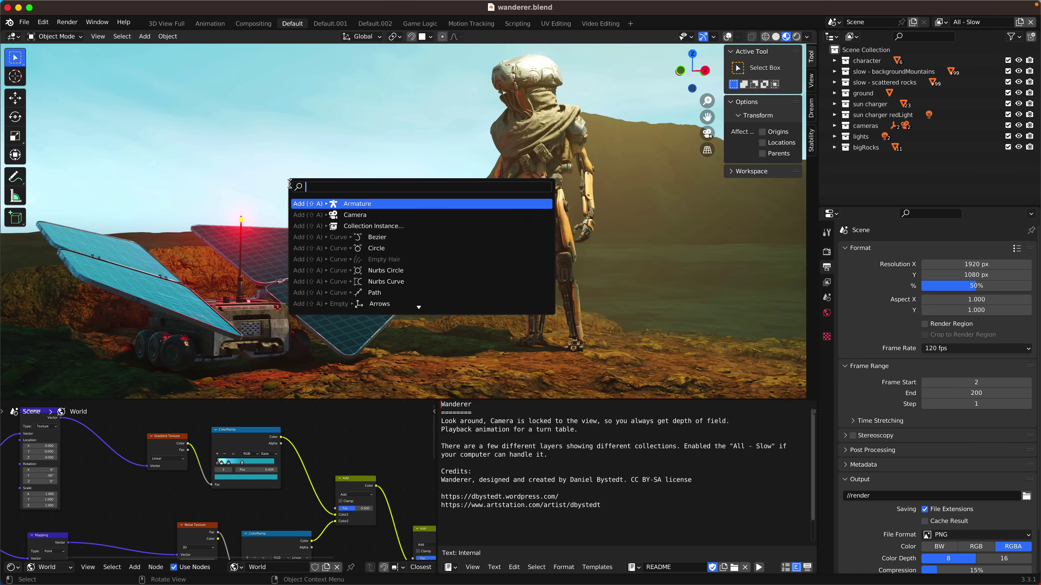
type("play")
key("Return")
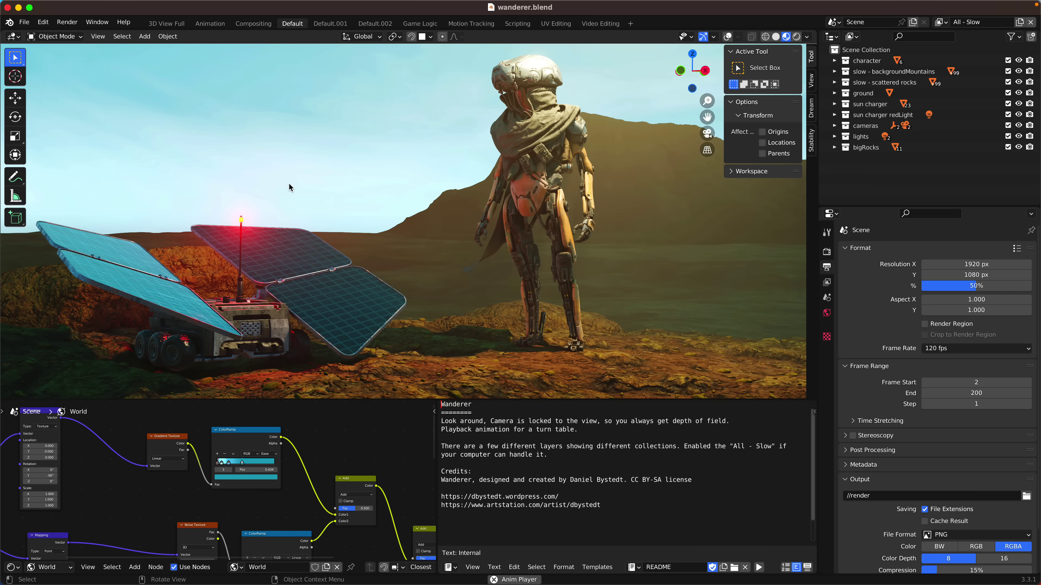
left_click(728, 37)
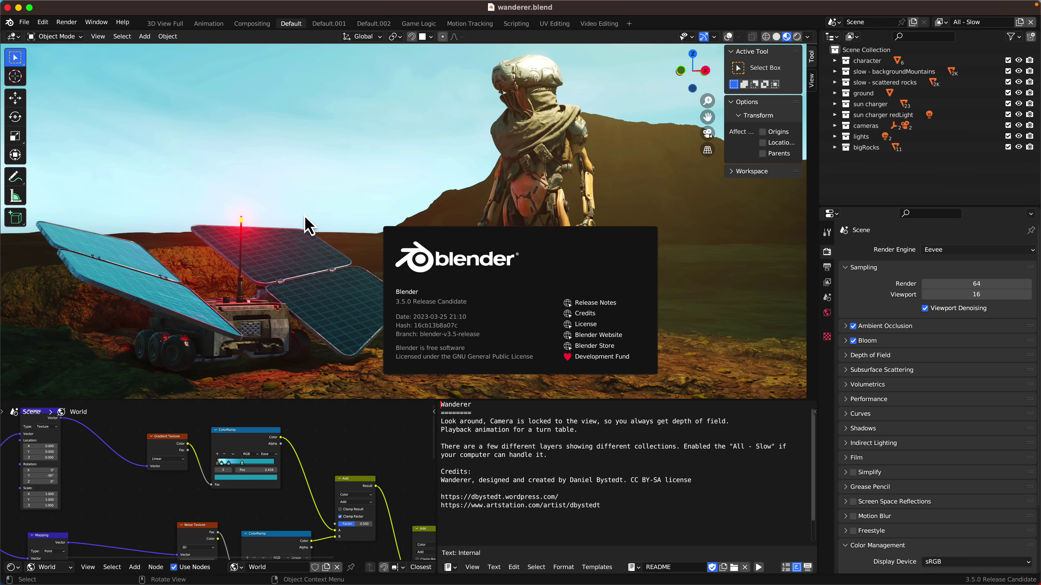
Dismiss the version splash and set the Output frame rate to 120 fps
left_click(319, 224)
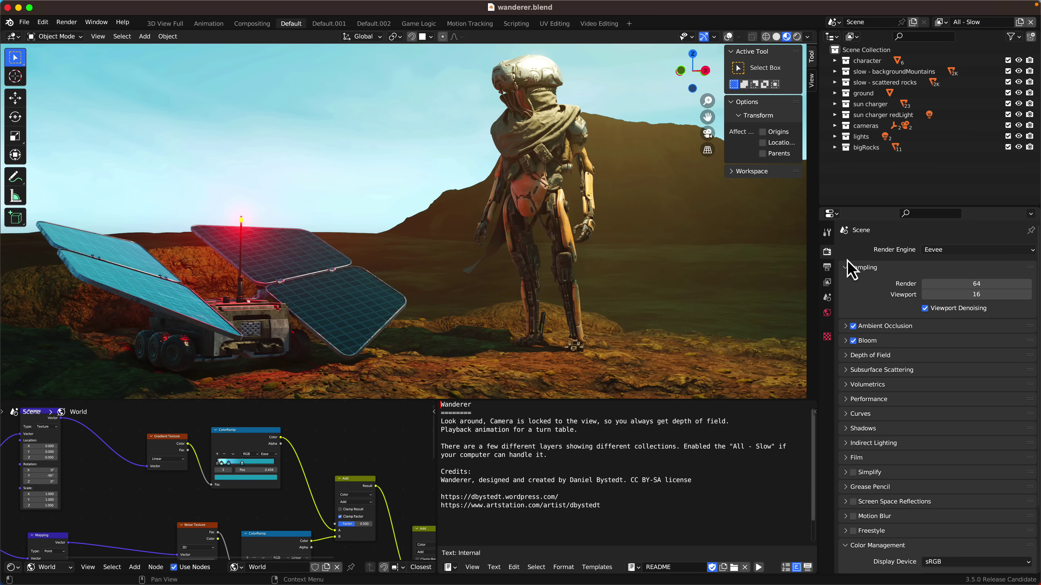
left_click(827, 266)
left_click(1021, 348)
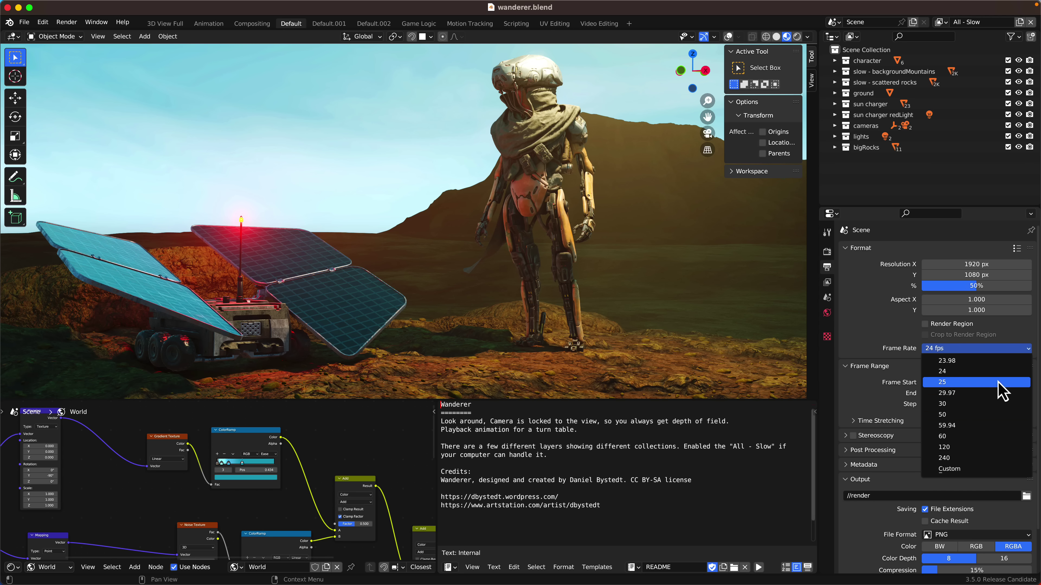
left_click(958, 446)
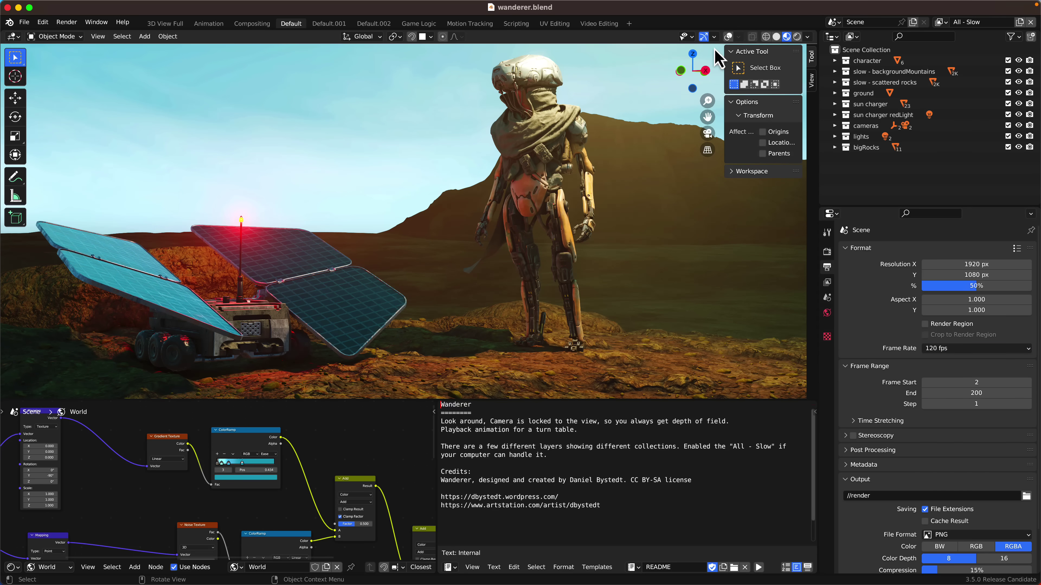
Turn on viewport overlays and search F3 for 'play' to start the animation
left_click(729, 36)
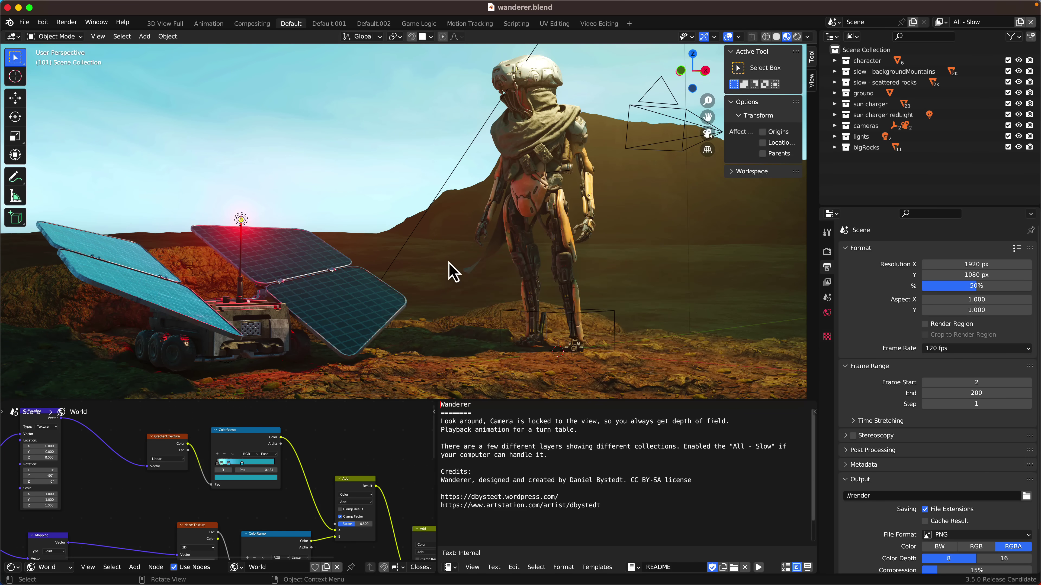
key("F3")
type("play")
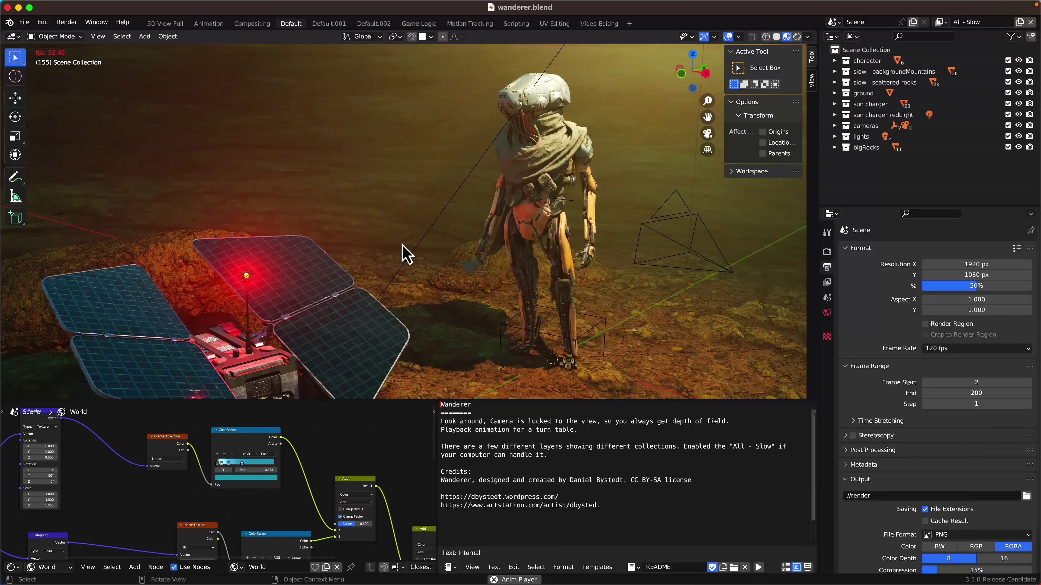
Review the System section of Preferences, then close the preferences window
left_click(42, 22)
left_click(65, 188)
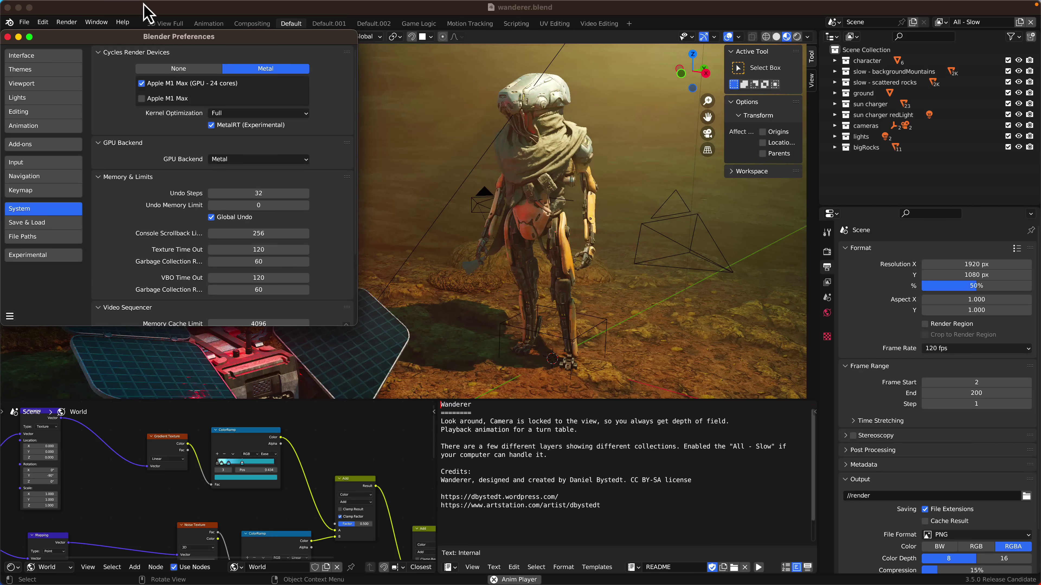
left_click(7, 37)
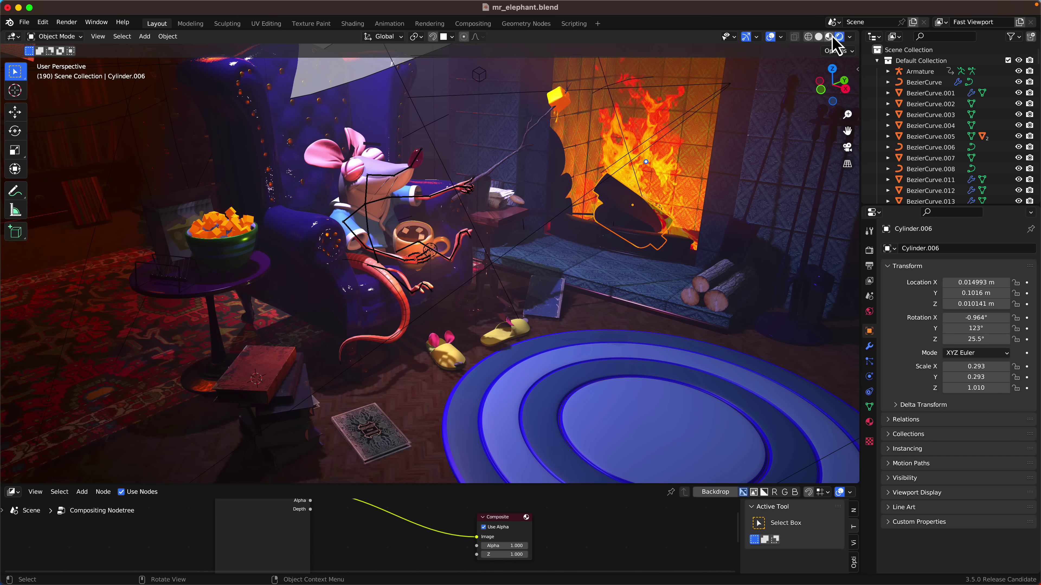
Check viewport shading options, enlarge the compositing node area, and move Composite further right
left_click(849, 37)
left_click_drag(475, 484, 487, 388)
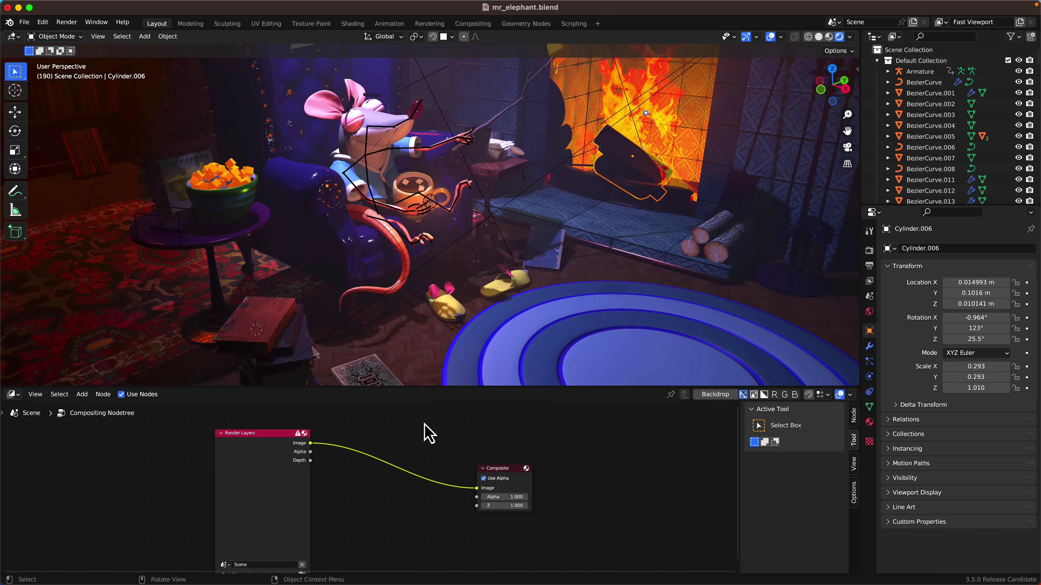
left_click_drag(504, 488, 532, 478)
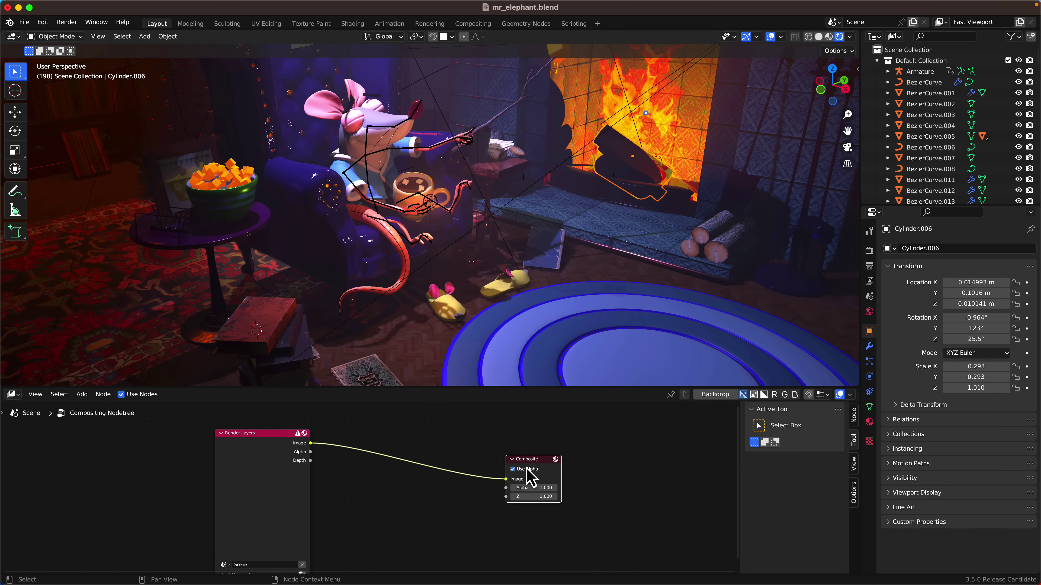
Insert a Bright/Contrast node before Composite with Bright -2.000 and Contrast -3.600
key("shift+a")
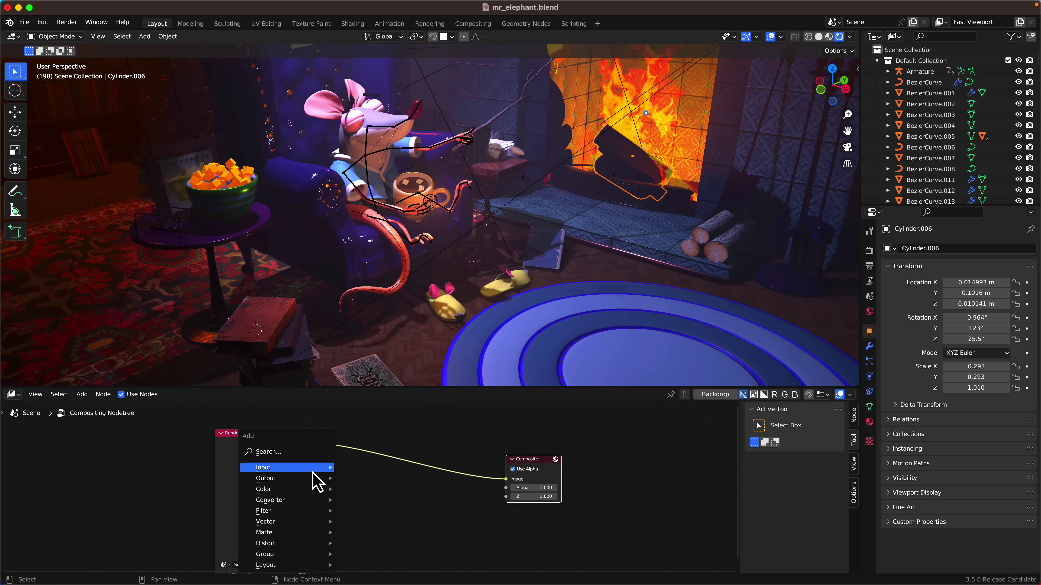
mouse_move(314, 490)
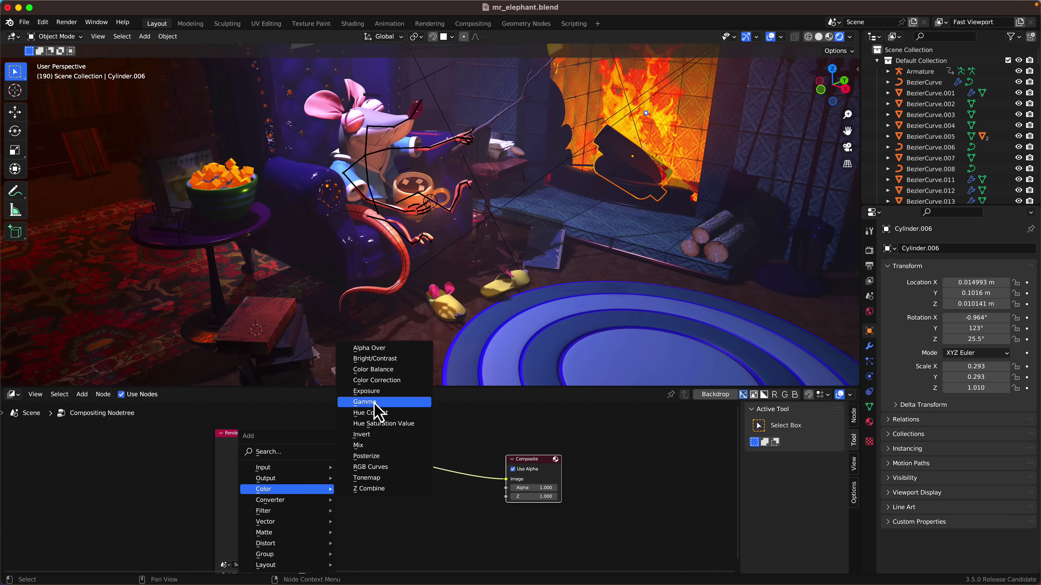
left_click(381, 359)
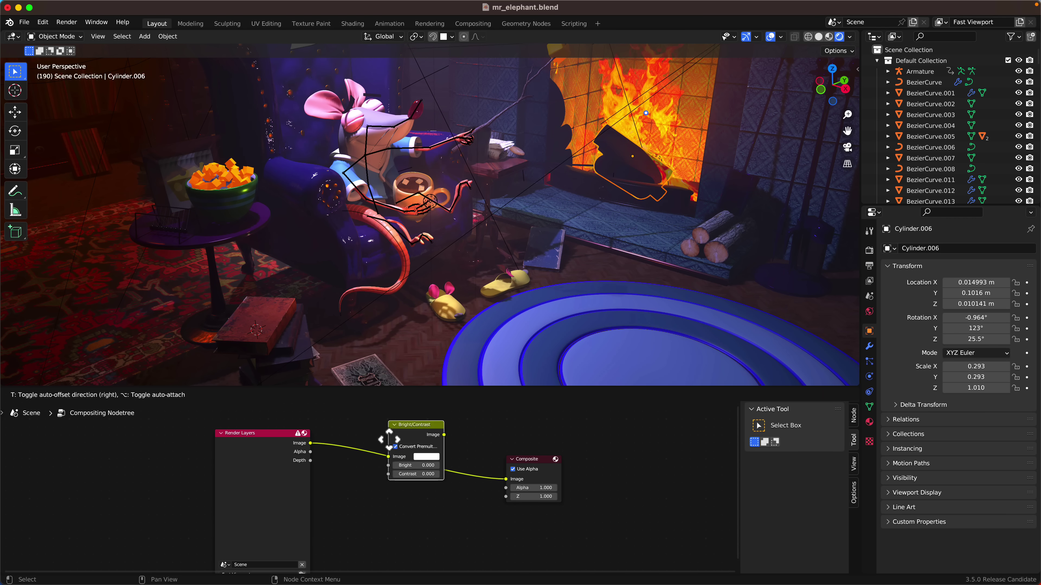
left_click(389, 439)
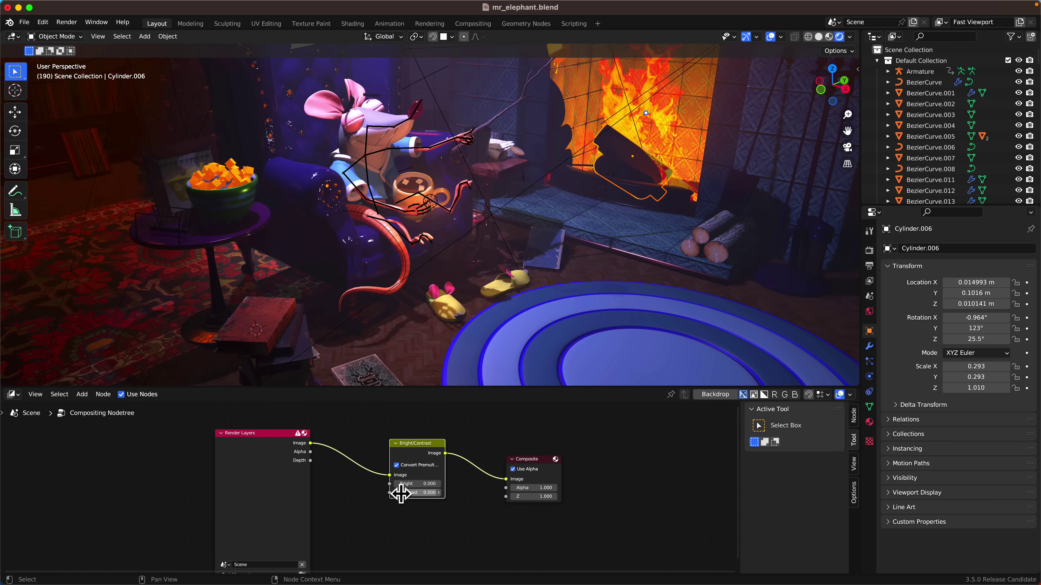
mouse_move(406, 484)
left_mouse_down()
mouse_move(451, 484)
mouse_move(408, 484)
mouse_move(418, 506)
mouse_move(422, 495)
mouse_move(393, 495)
left_mouse_up()
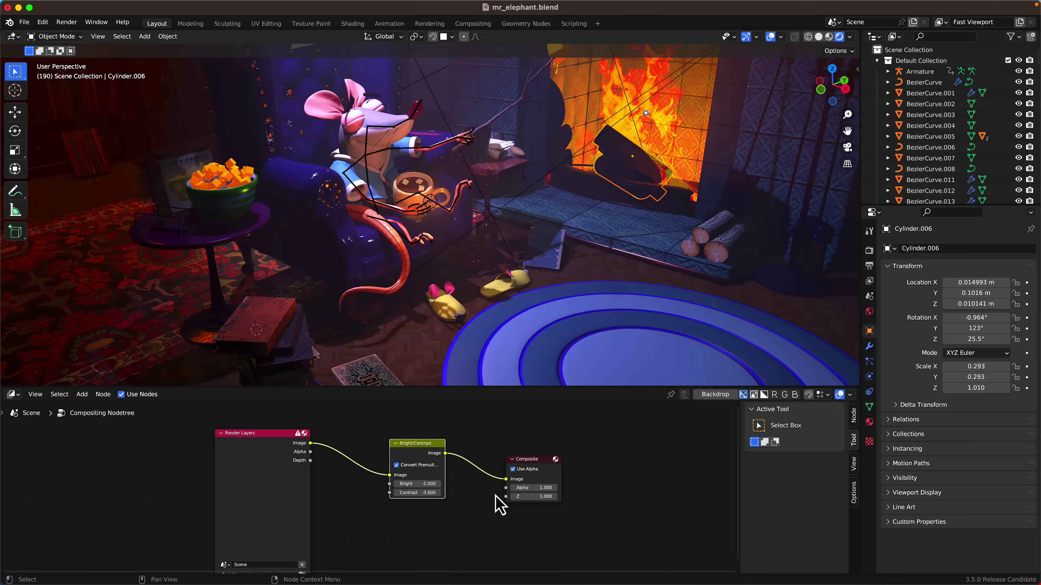
left_click_drag(531, 465, 687, 443)
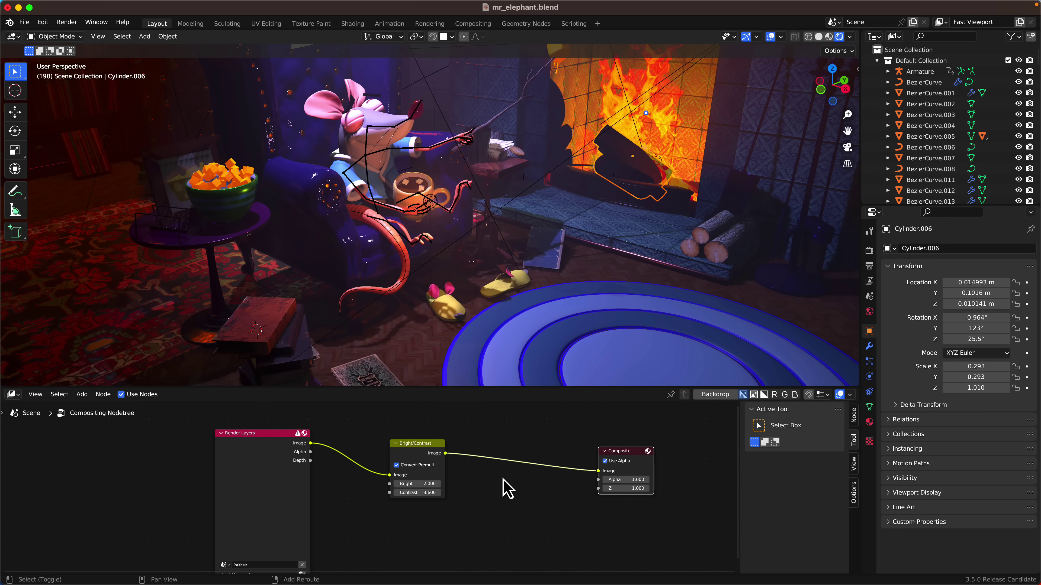
Add a Blur node before Composite with X and Y sizes of 24
key("shift+a")
mouse_move(504, 481)
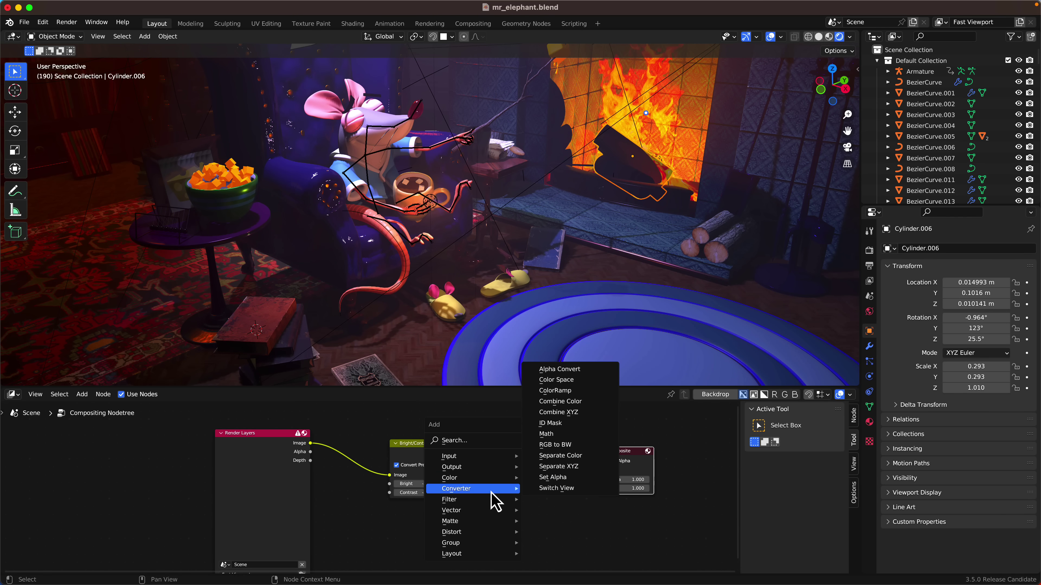
mouse_move(493, 501)
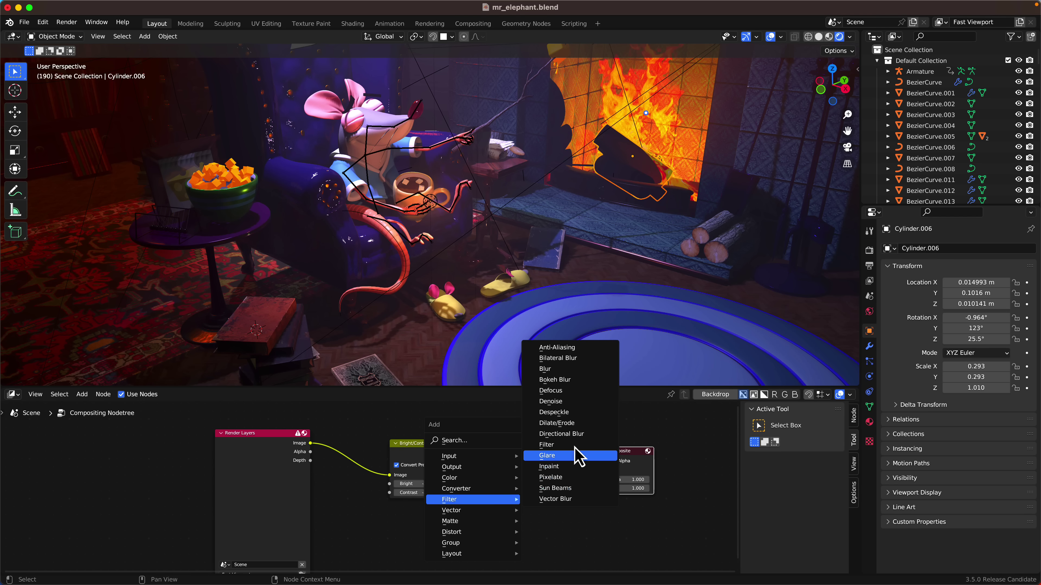
left_click(561, 370)
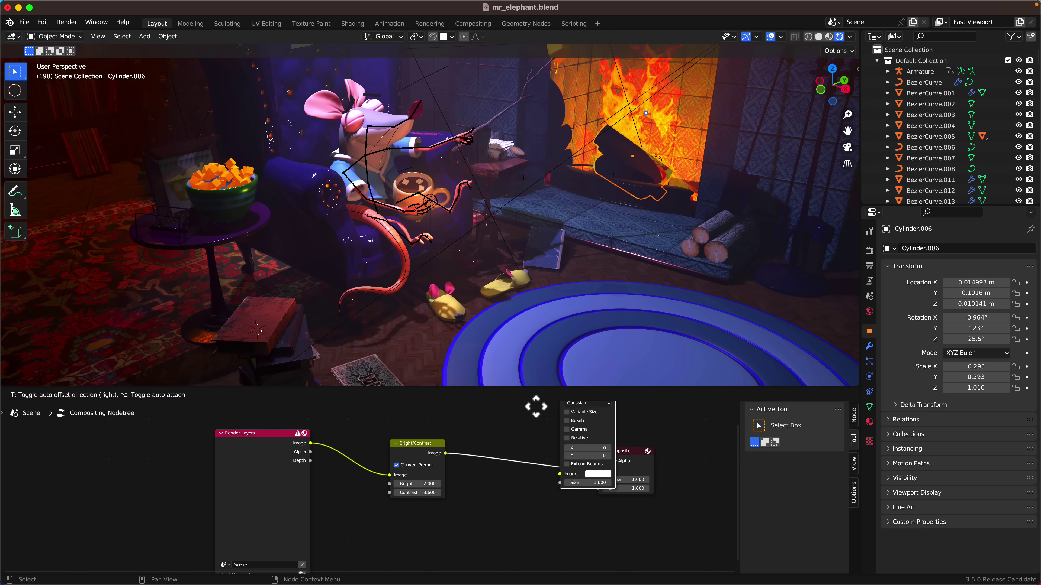
left_click(518, 447)
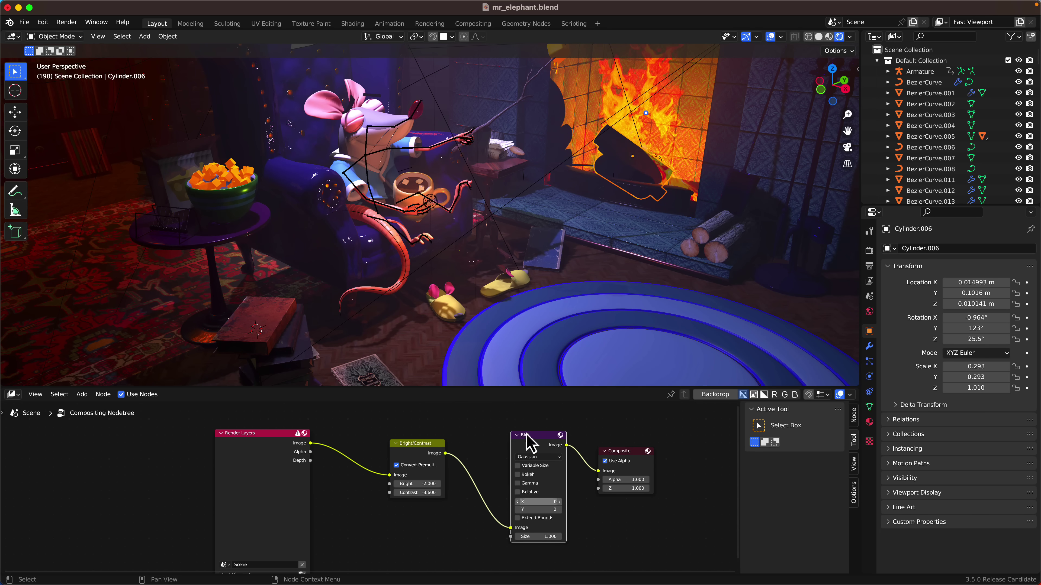
left_click(540, 503)
type("24")
key("Return")
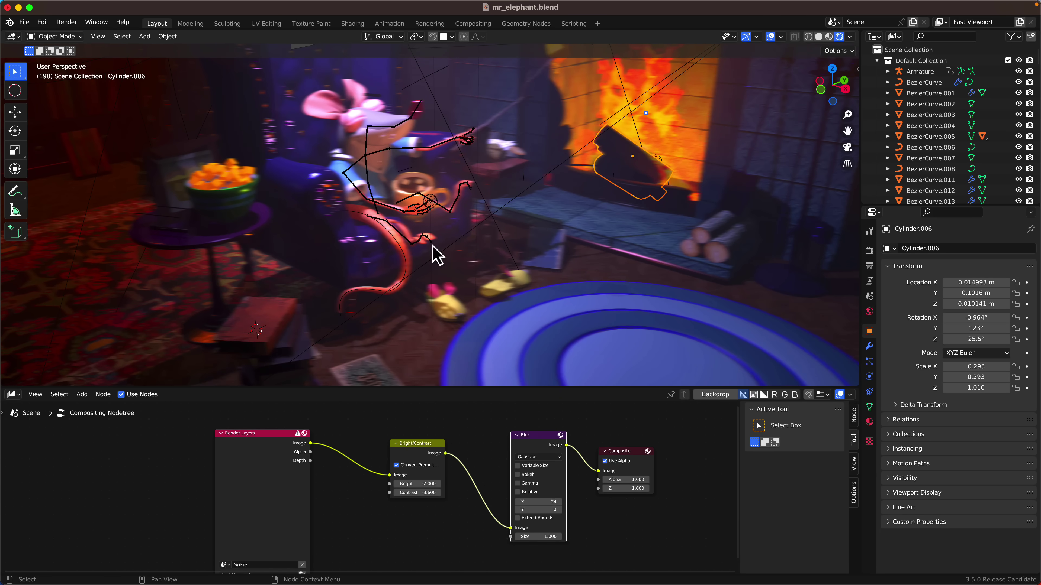
left_click(533, 509)
type("24")
key("Return")
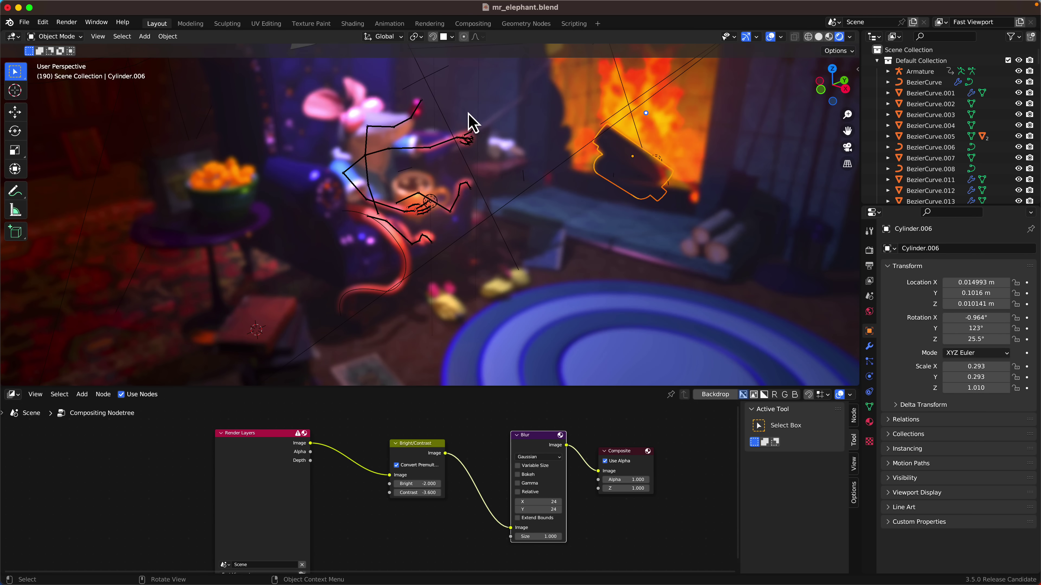
View through the scene camera and set the viewport compositor to Always
left_click(850, 38)
left_click(813, 165)
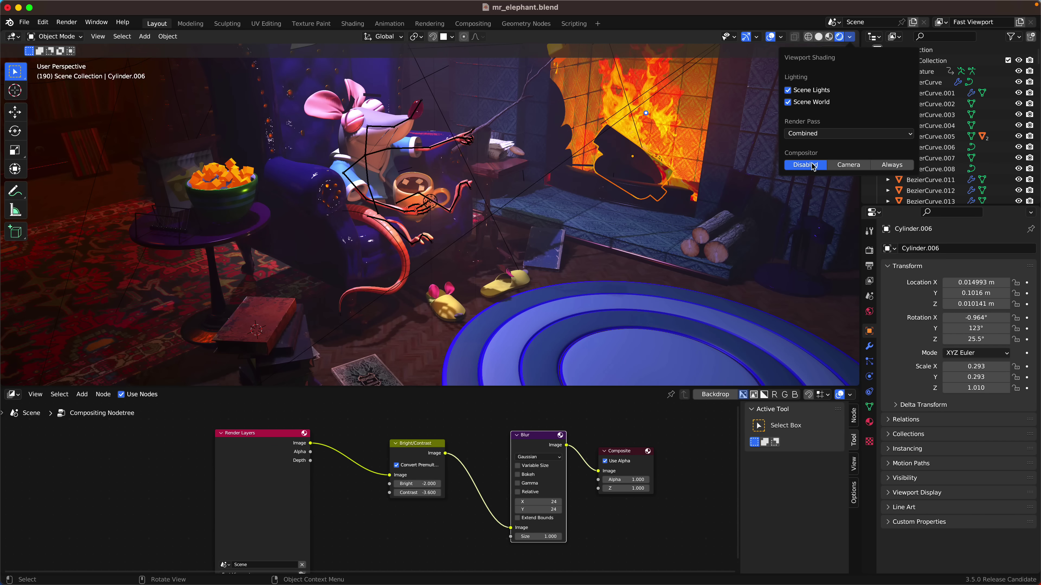
left_click(851, 169)
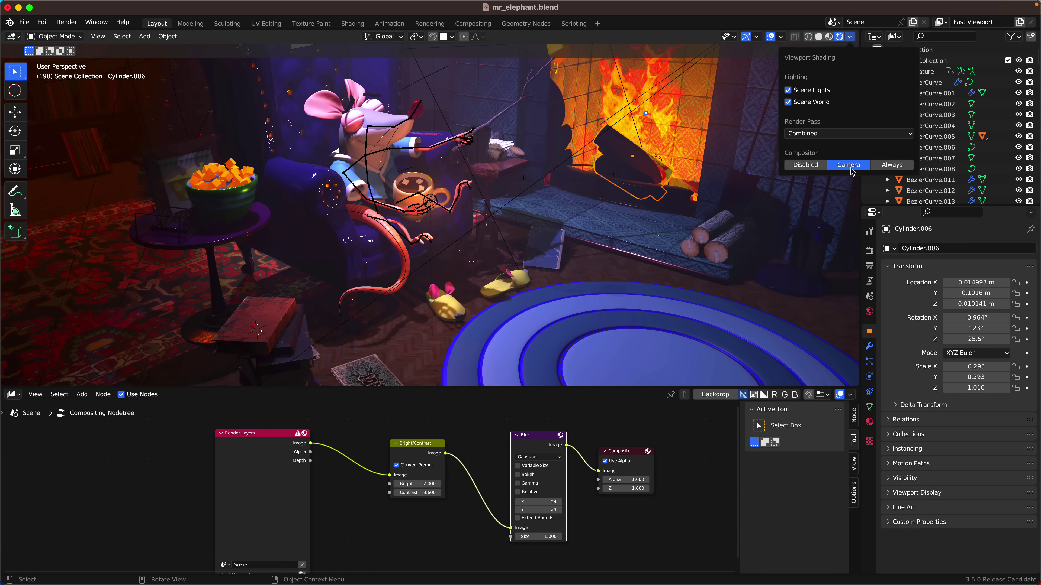
left_click(403, 235)
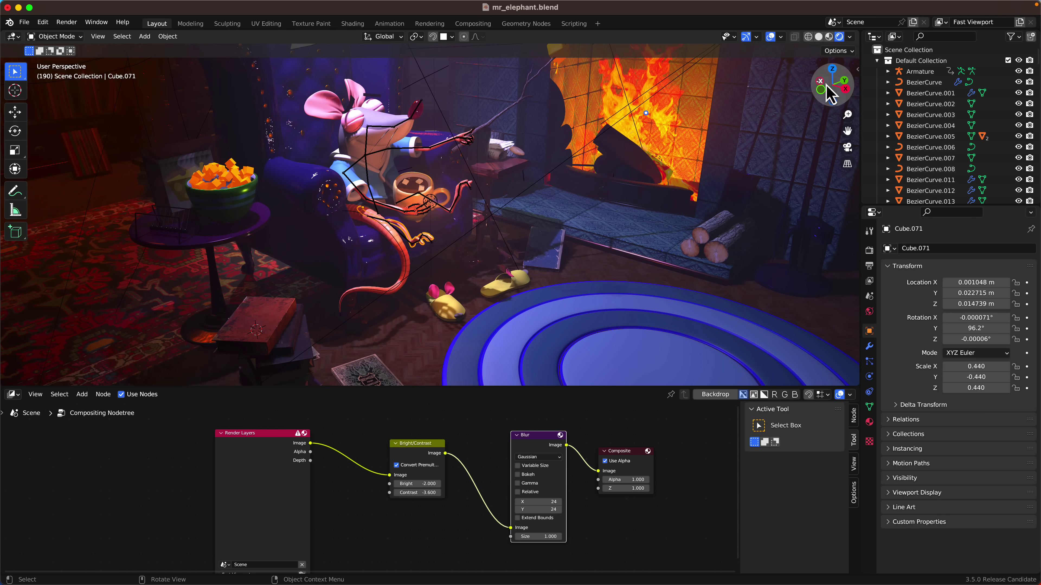
left_click(847, 148)
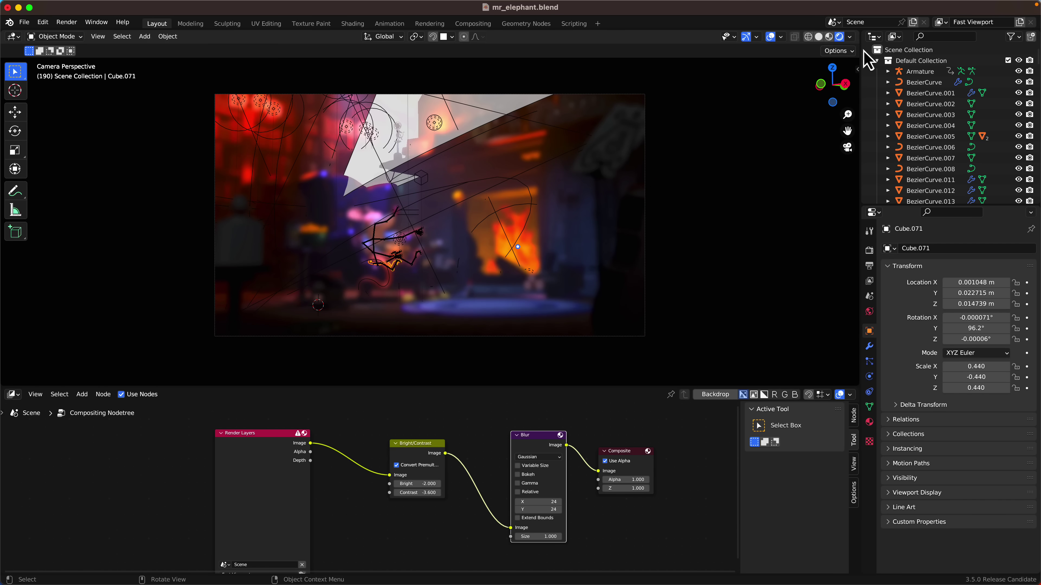
left_click(851, 37)
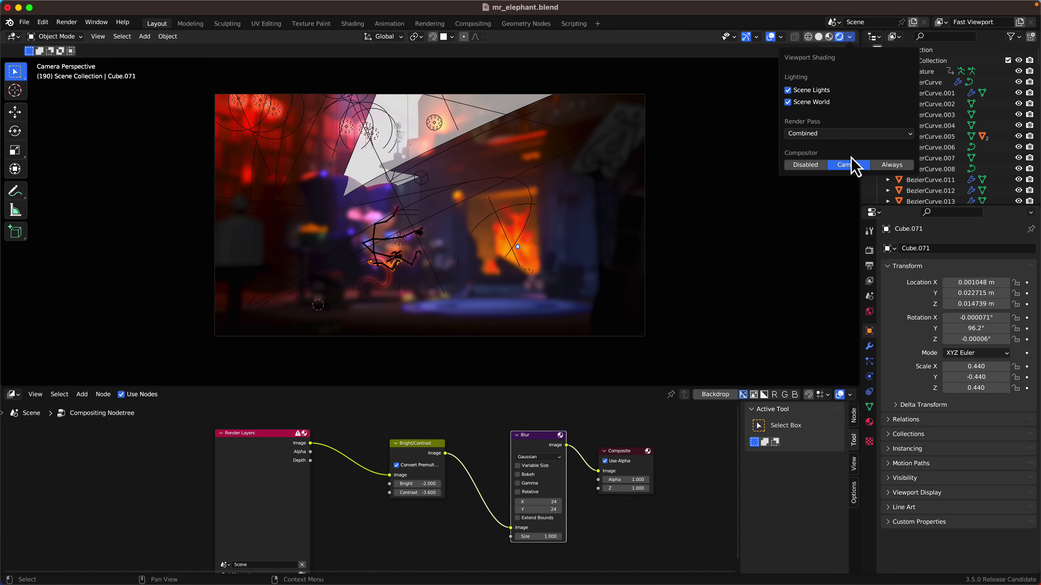
left_click(890, 165)
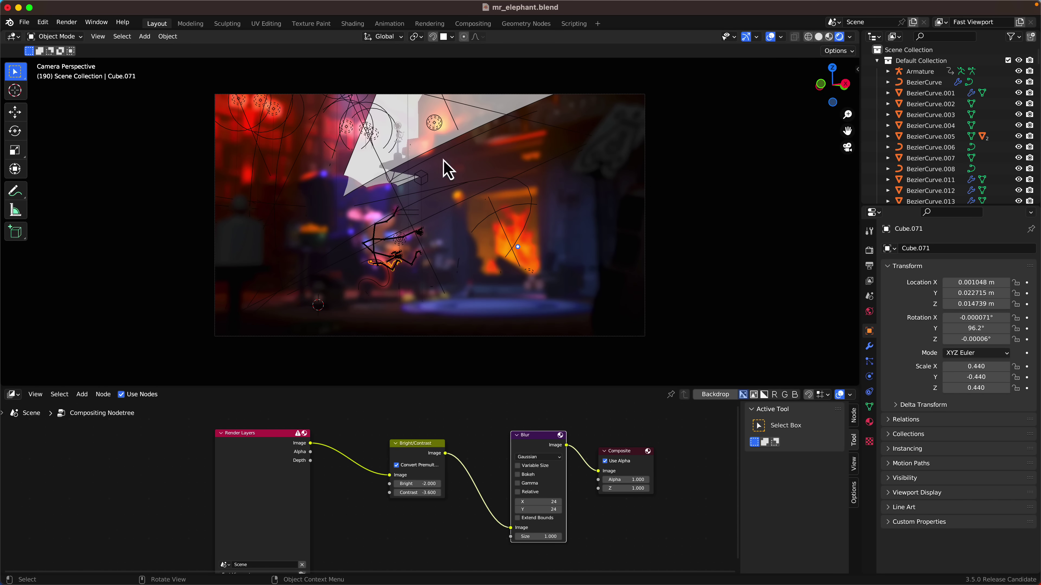
Zoom into the viewport with three scroll steps
scroll(377, 201, "up", 5)
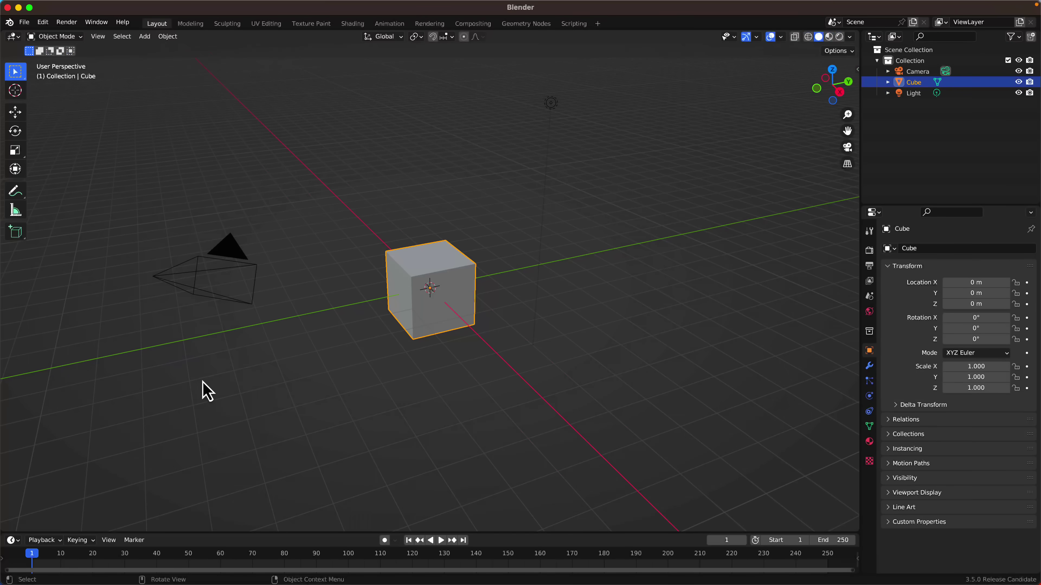
Delete the cube and add a Suzanne monkey, moved along X to -3.1127 m
mouse_move(446, 306)
middle_mouse_down()
mouse_move(479, 300)
mouse_move(448, 295)
middle_mouse_up()
key("x")
left_click(446, 292)
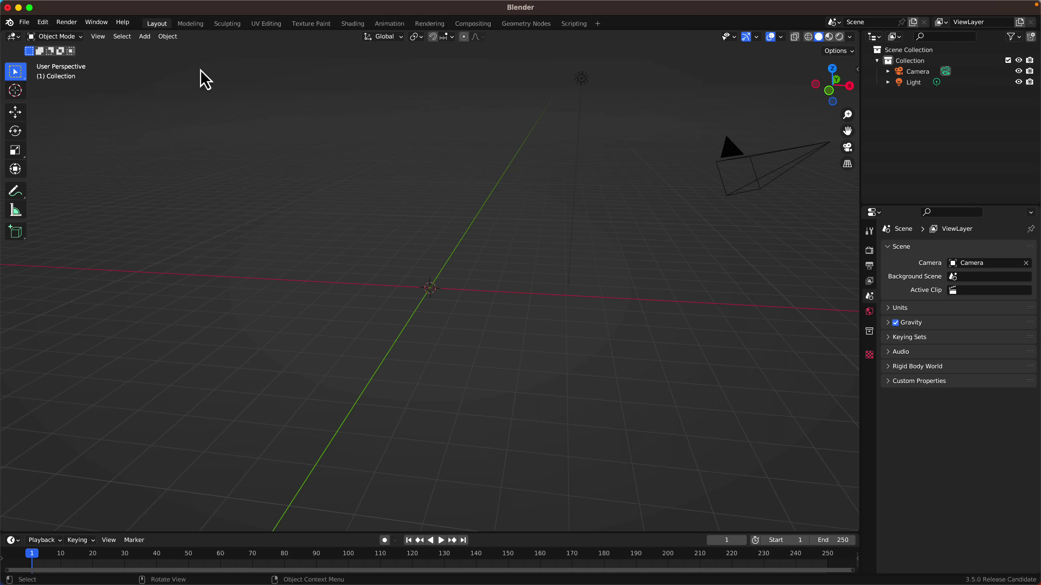
left_click(145, 36)
mouse_move(154, 49)
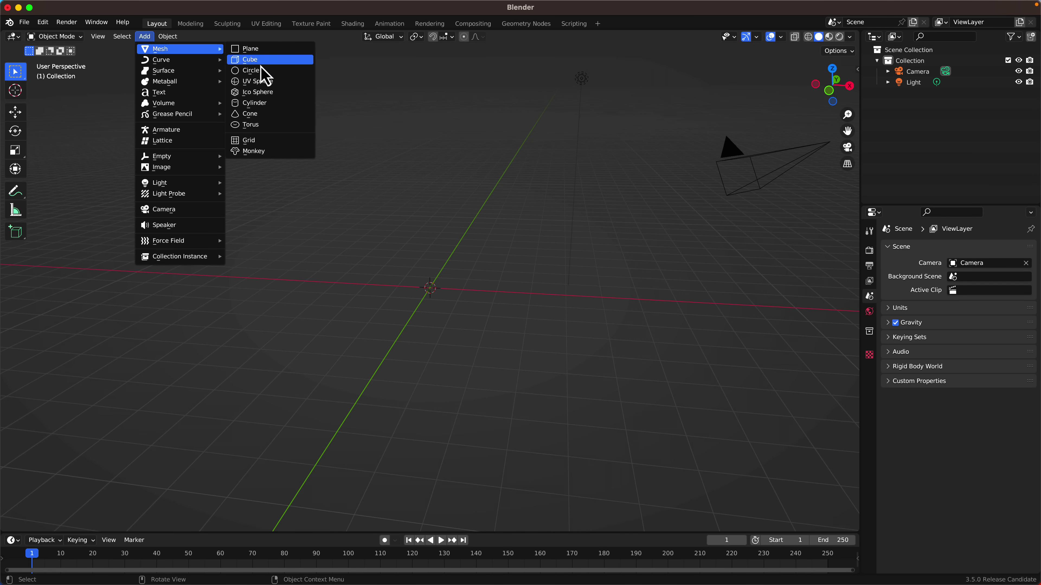
left_click(269, 151)
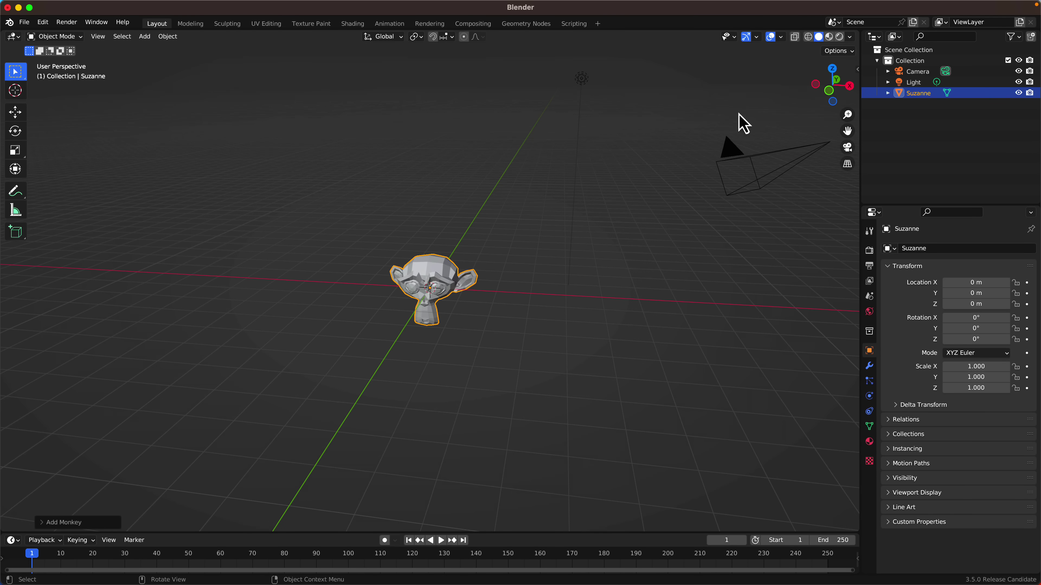
key("g")
key("x")
left_click(424, 285)
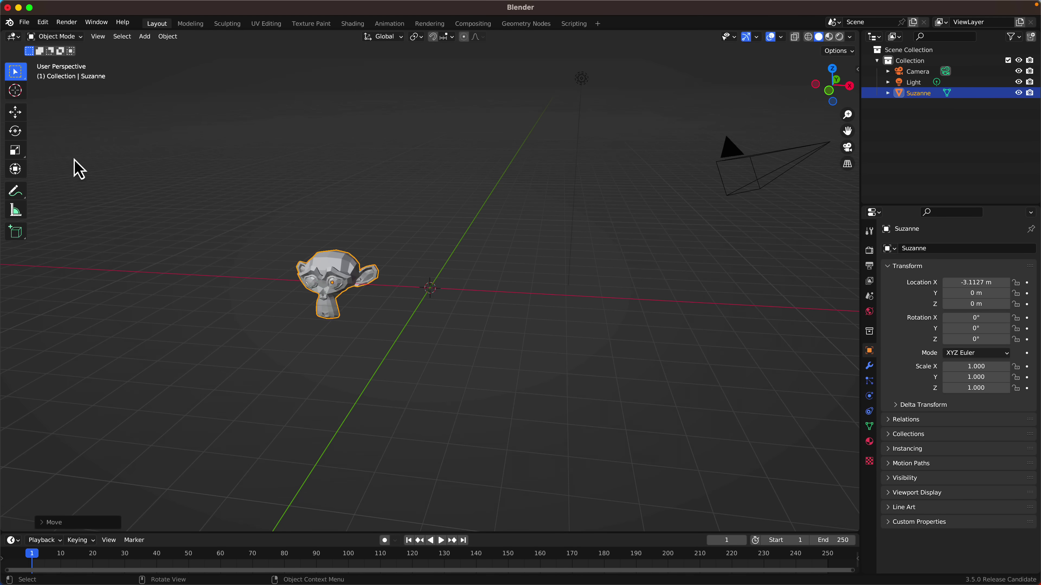
Add a second monkey mesh and move it along X to the right side
left_click(145, 36)
mouse_move(153, 49)
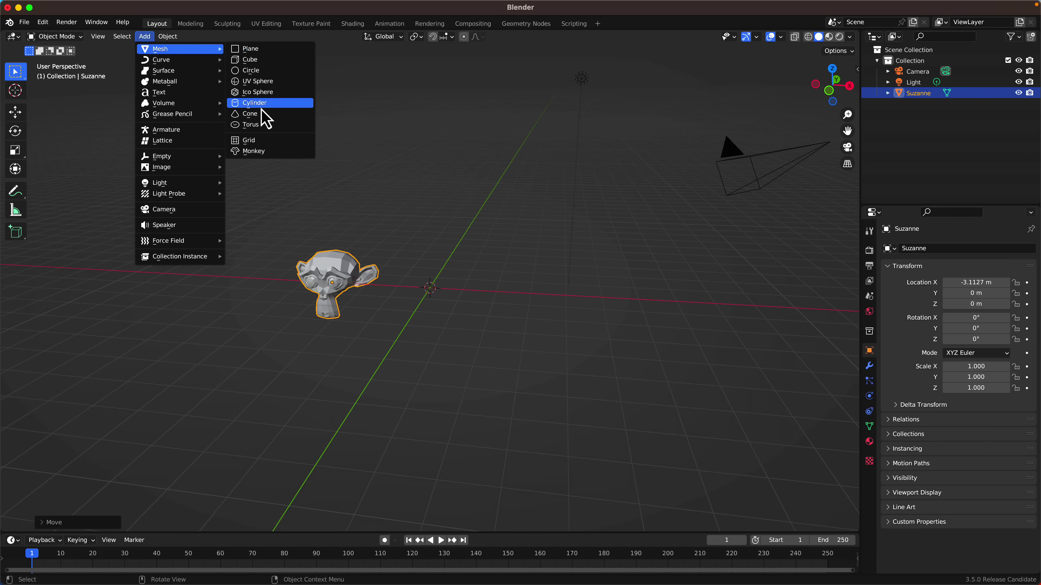
left_click(264, 152)
key("g")
key("x")
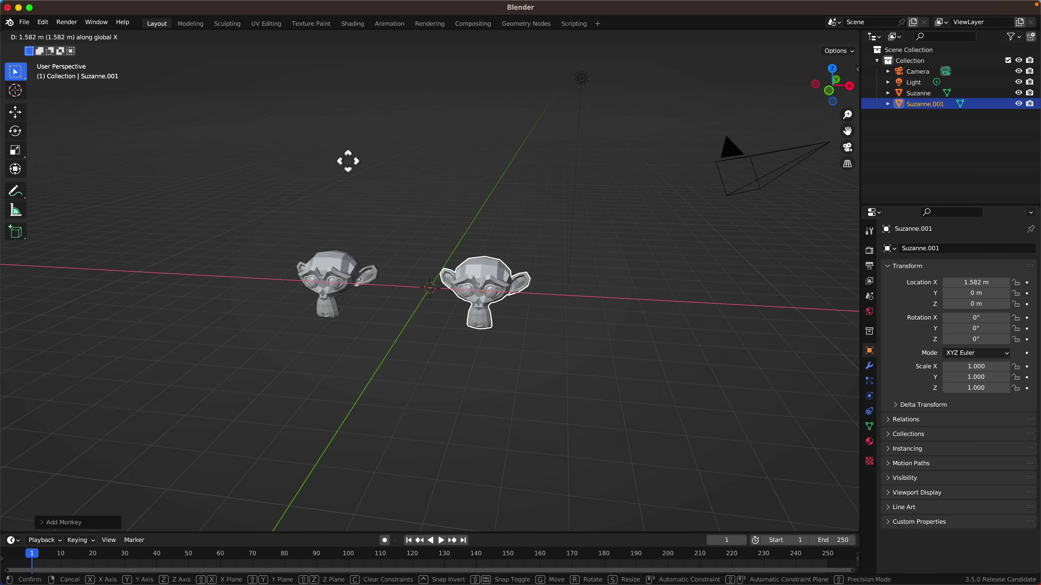
left_click(407, 279)
Project the left Suzanne's UVs from the front orthographic view
left_click(342, 296)
key("Tab")
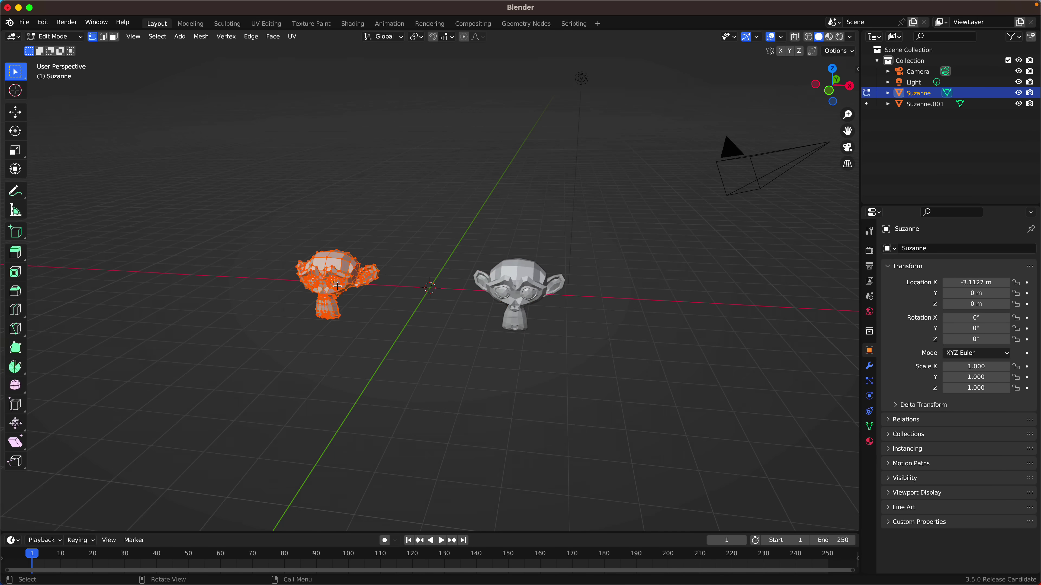
key("u")
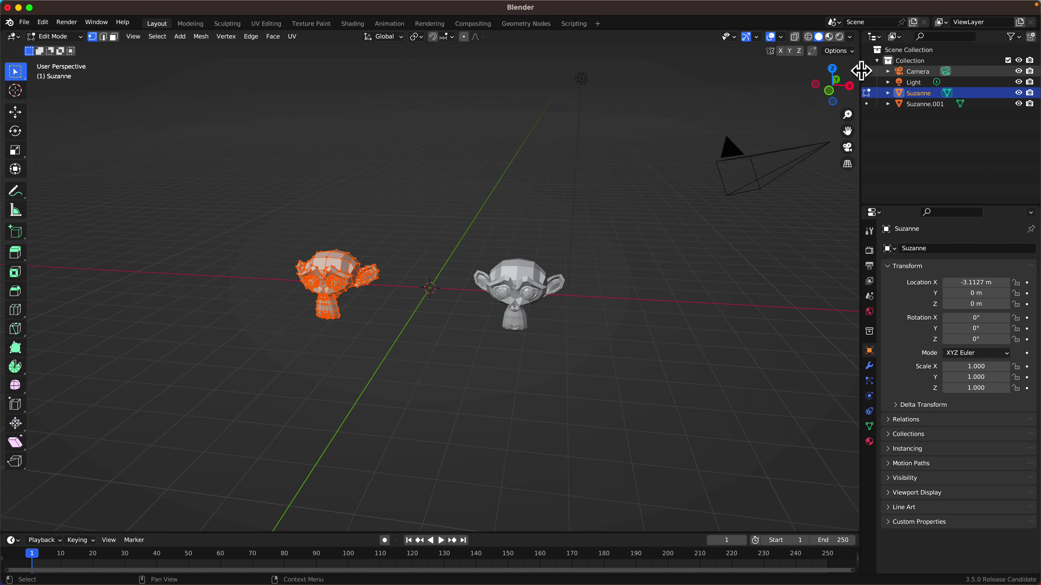
left_click(832, 95)
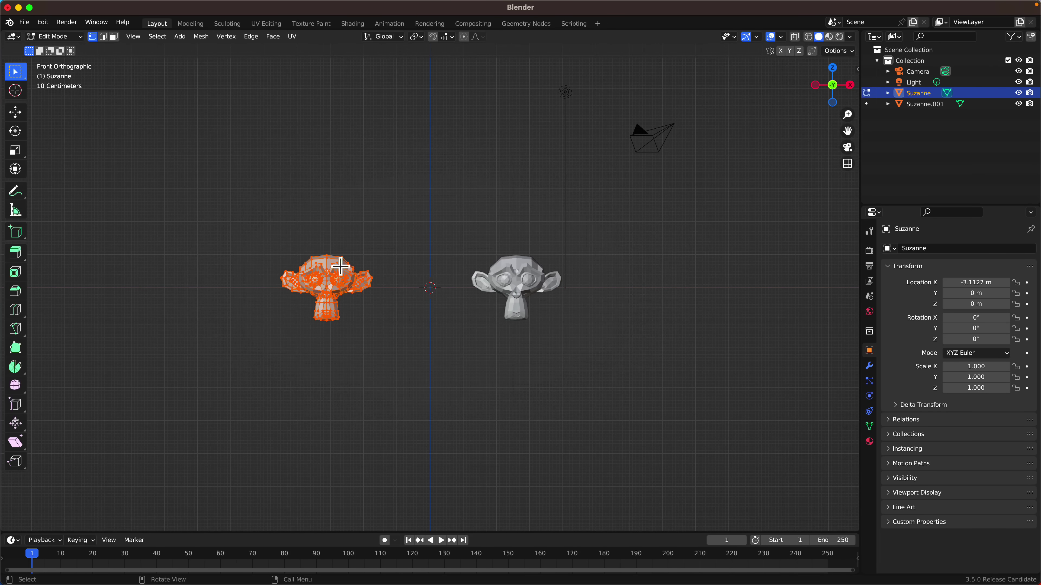
key("u")
left_click(311, 356)
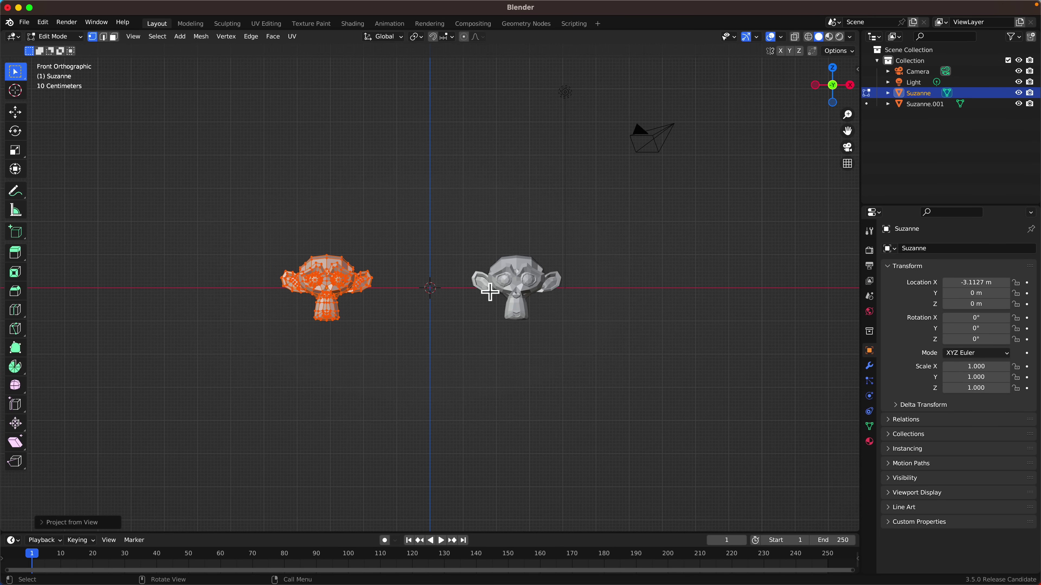
key("Tab")
Project Suzanne.001's UVs from view and split the 3D view into two side-by-side areas
left_click(528, 286)
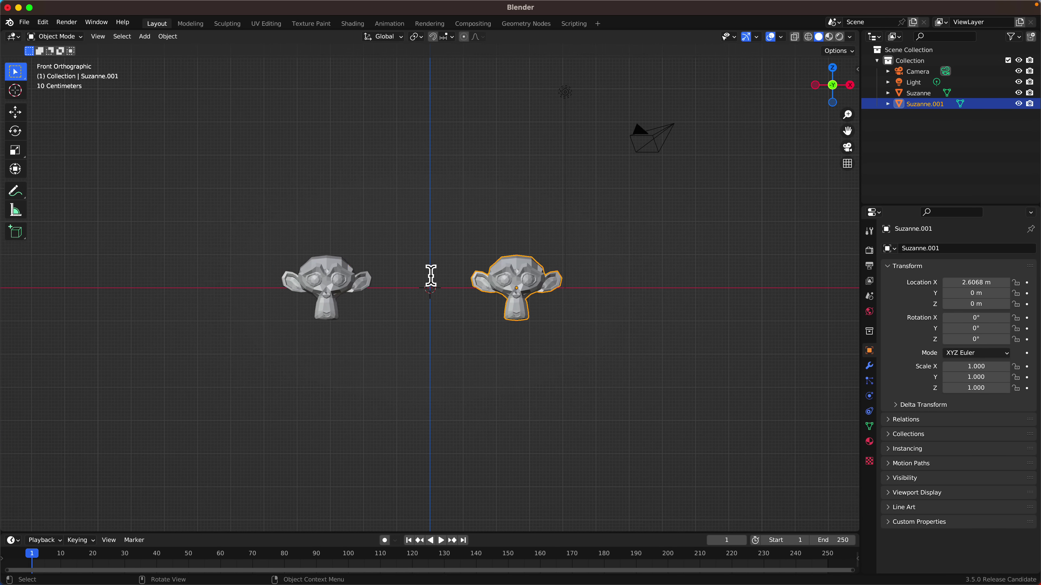
key("F3")
type("u")
key("Escape")
key("Tab")
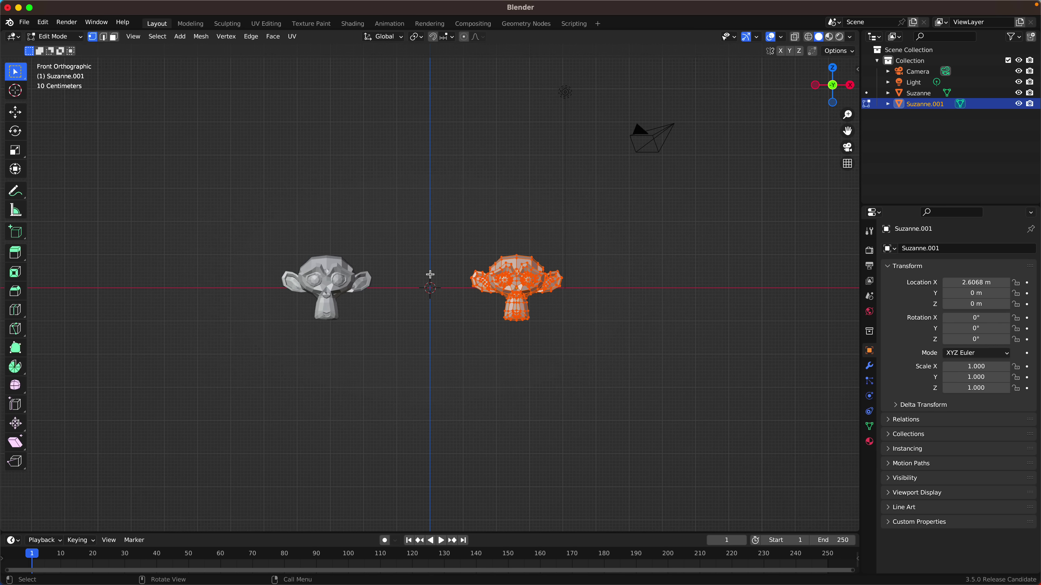
key("u")
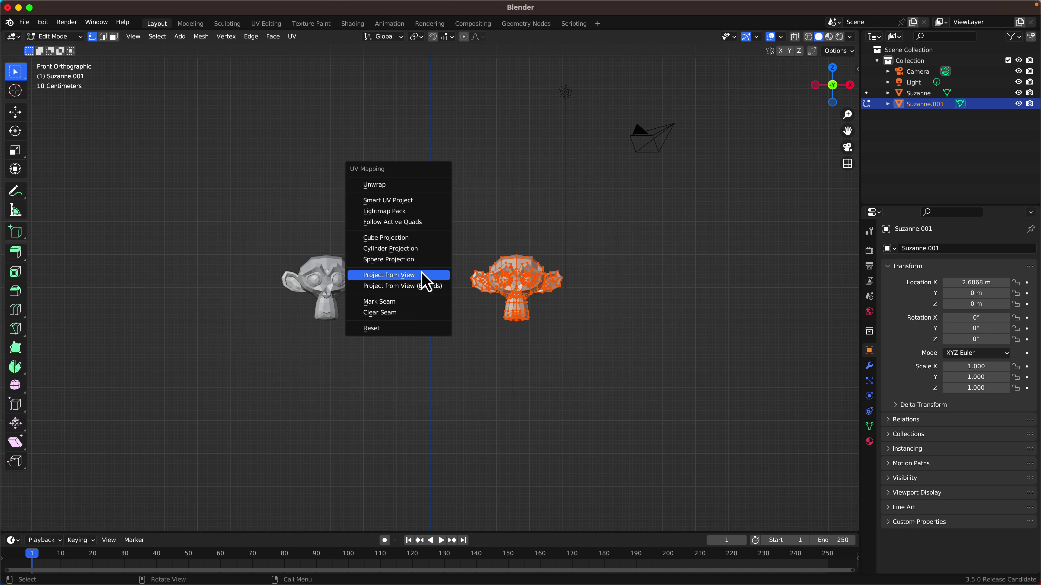
left_click(430, 275)
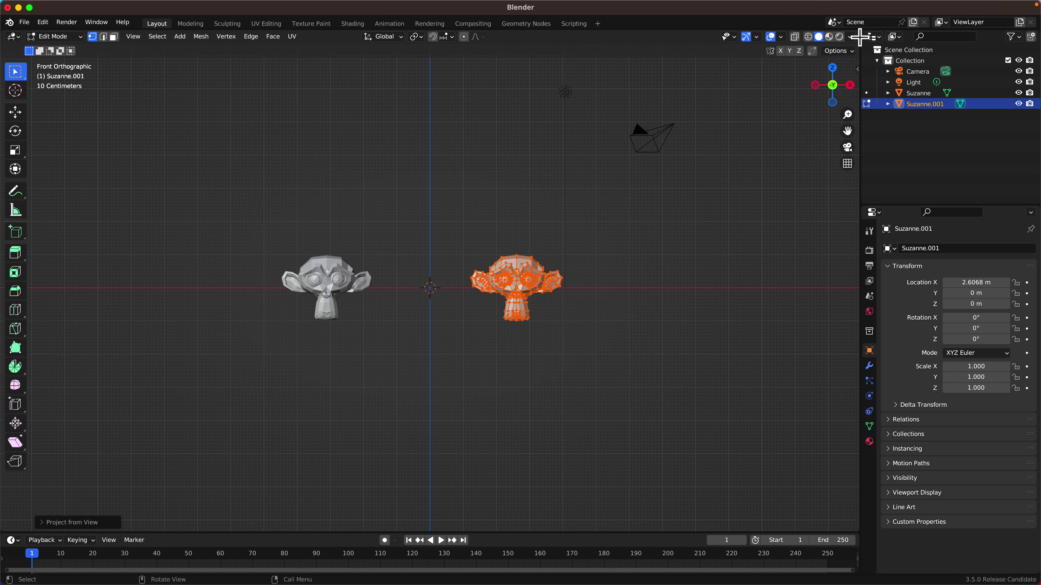
left_click_drag(859, 37, 454, 144)
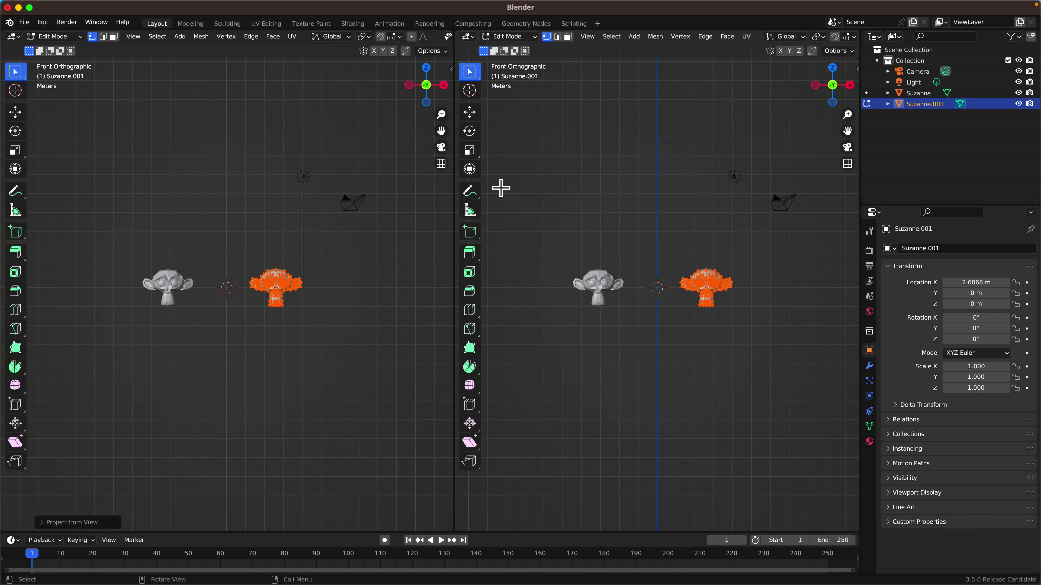
key("Tab")
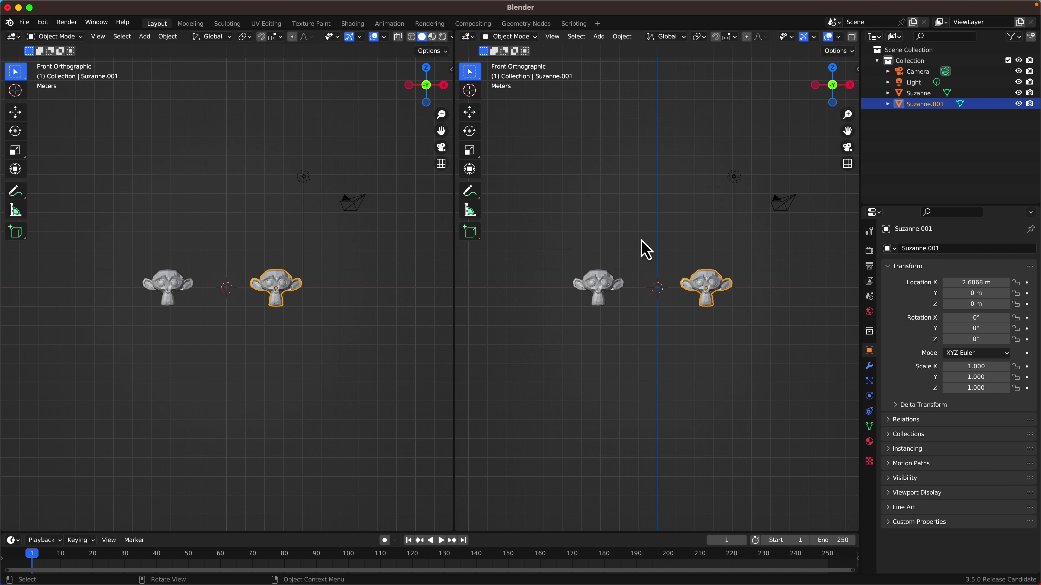
Make the right area a UV Editor and select all of Suzanne's UVs in Edit Mode
left_click(467, 36)
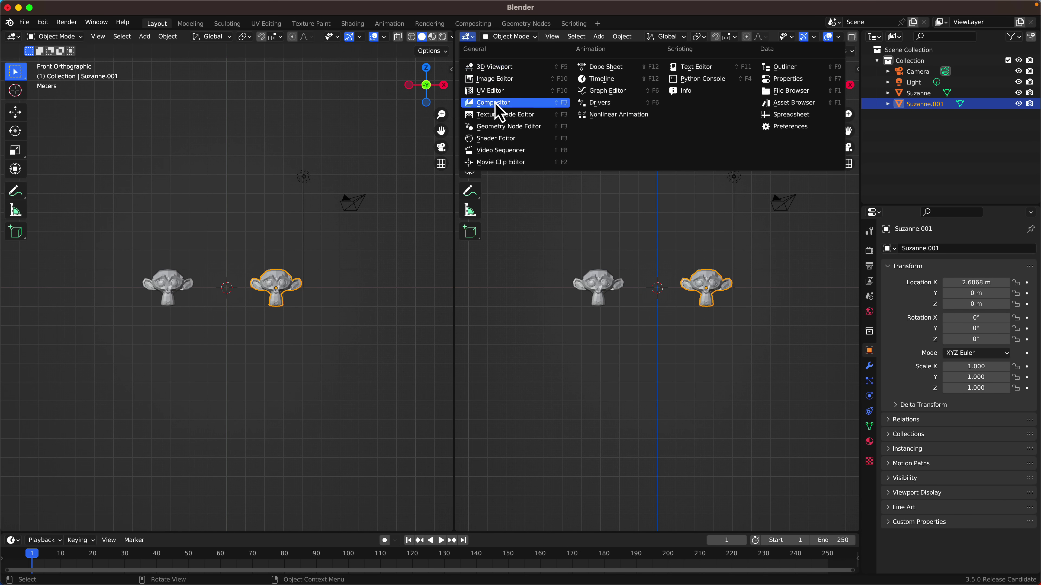
left_click(494, 91)
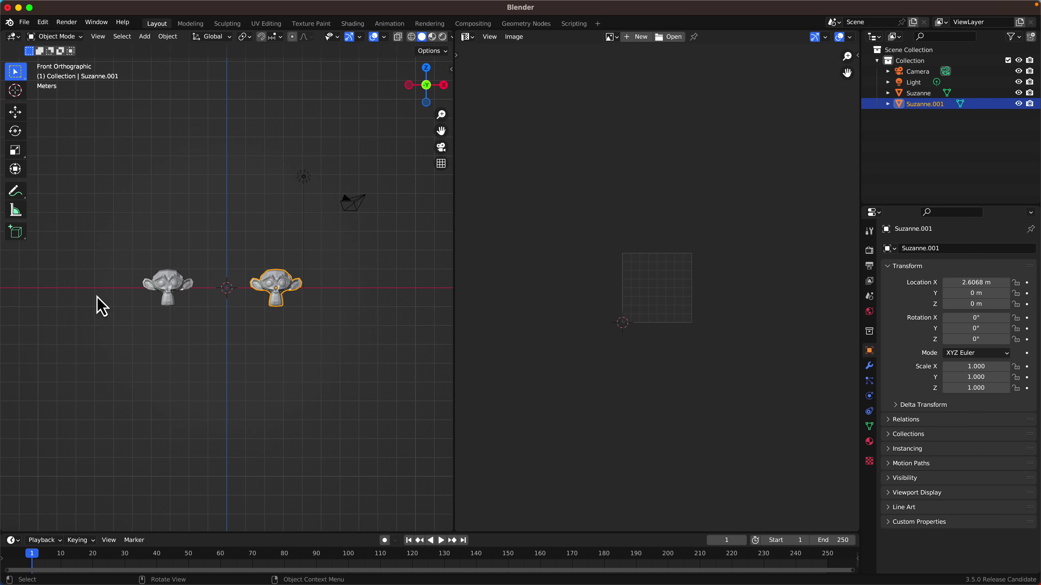
left_click(174, 291)
key("Tab")
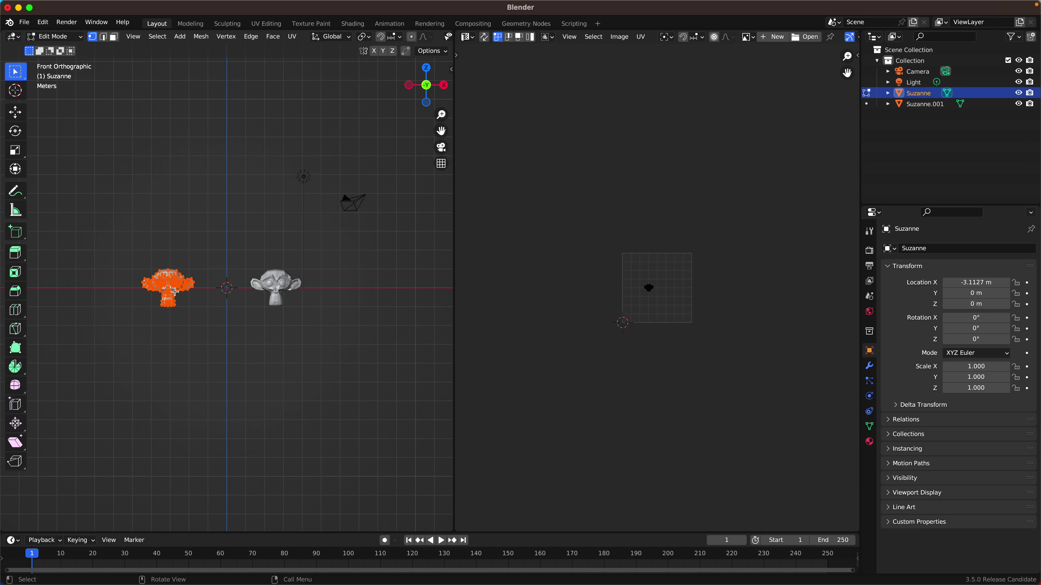
key("a")
Scale Suzanne's UV island up in two passes and shift it right and down
scroll(652, 324, "up", 6)
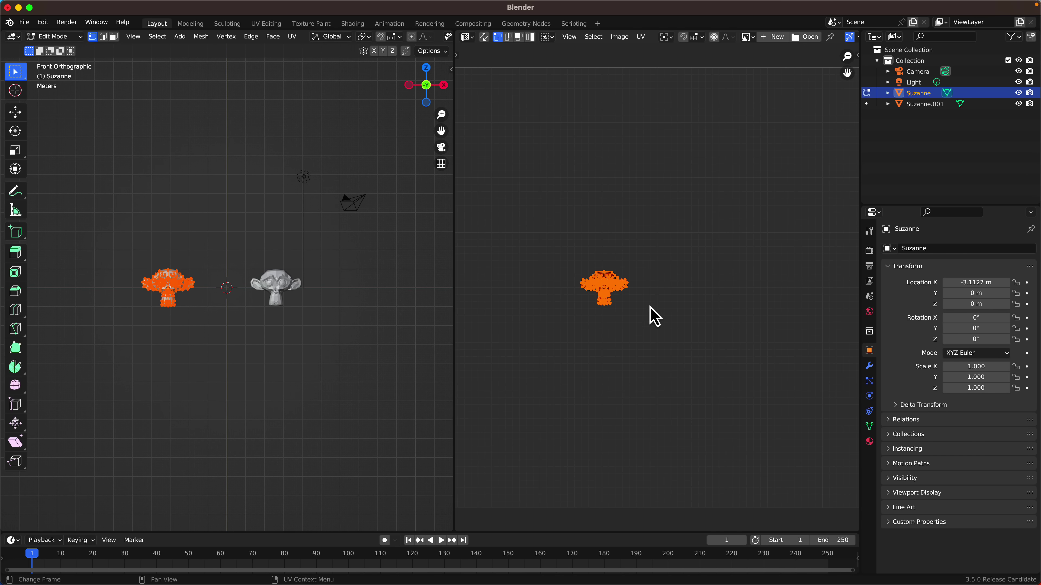
key("s")
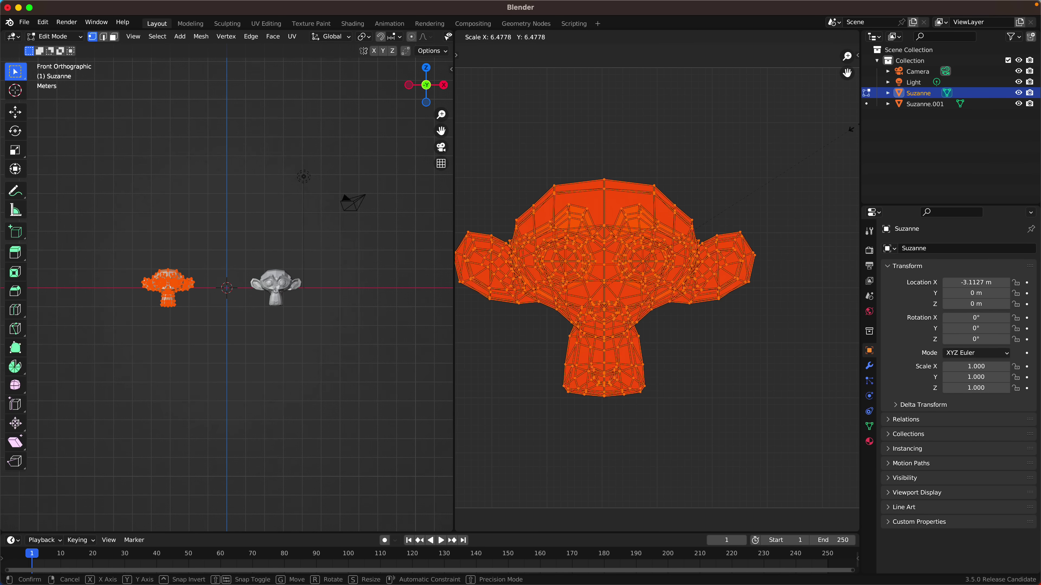
left_click(740, 278)
key("s")
left_click(701, 318)
scroll(737, 336, "up", 3)
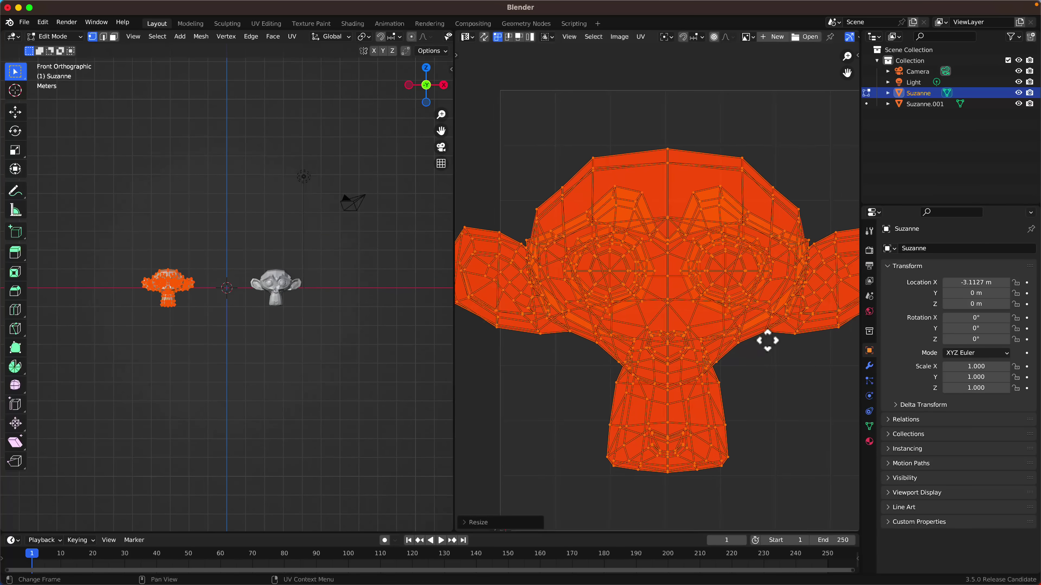
key("g")
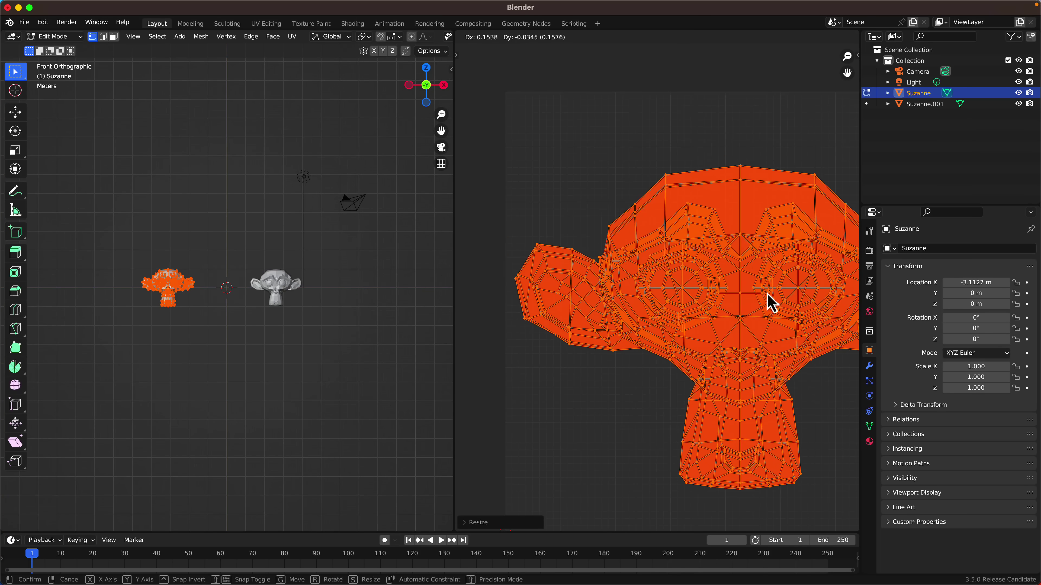
left_click(769, 300)
Shrink the UV island slightly and center it within the UV grid
scroll(743, 332, "down", 4)
key("g")
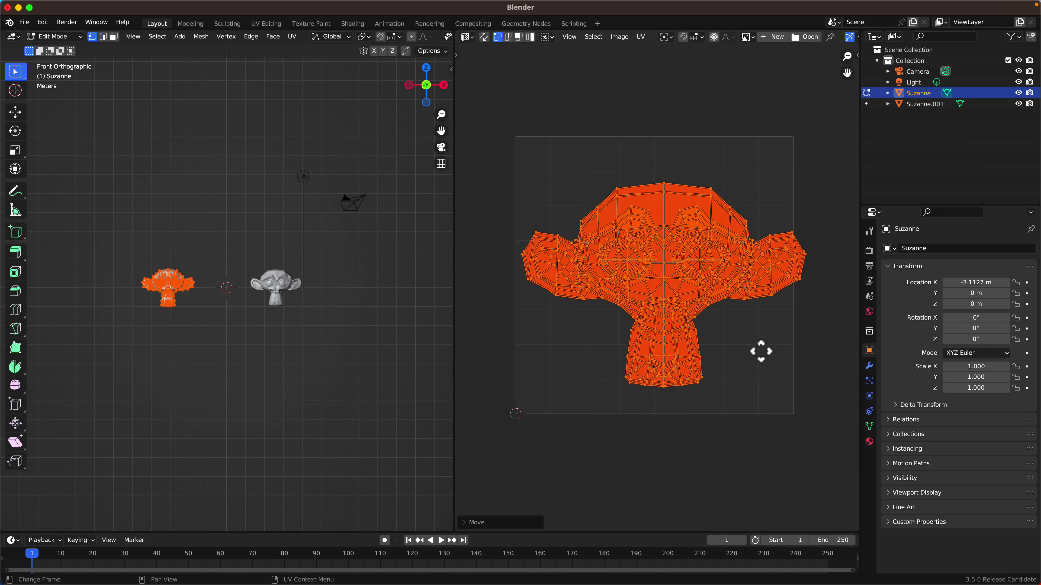
key("s")
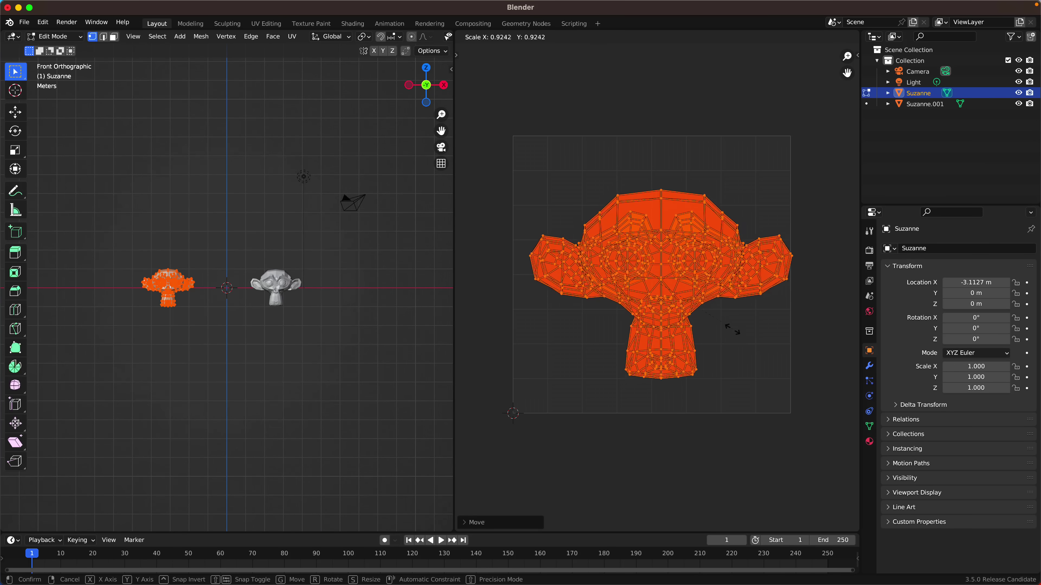
left_click(736, 337)
key("g")
left_click(681, 305)
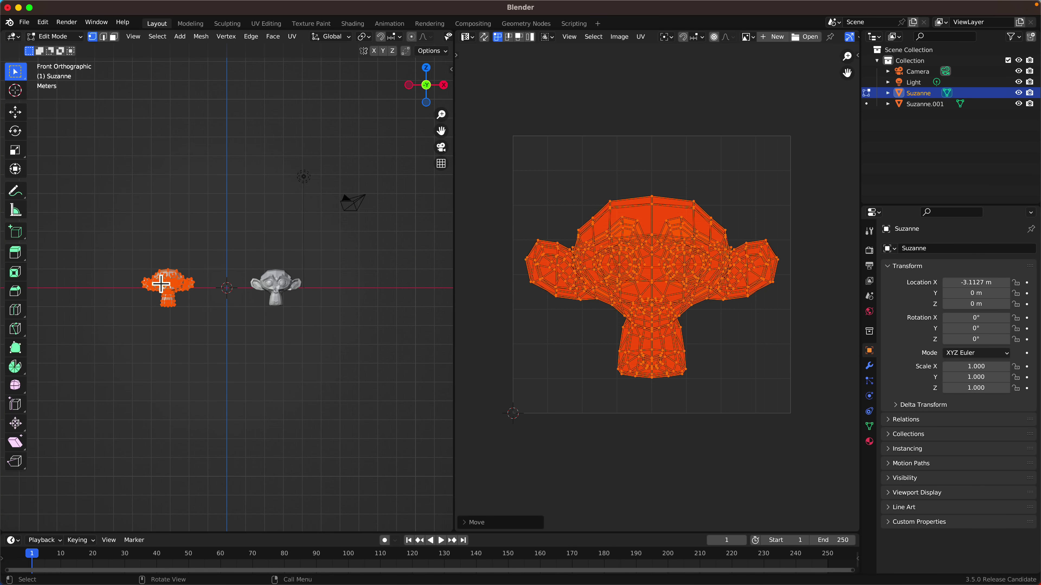
key("Tab")
Check Suzanne.001's UVs, then copy Suzanne's UV layout with UV > Copy UVs
left_click(287, 289)
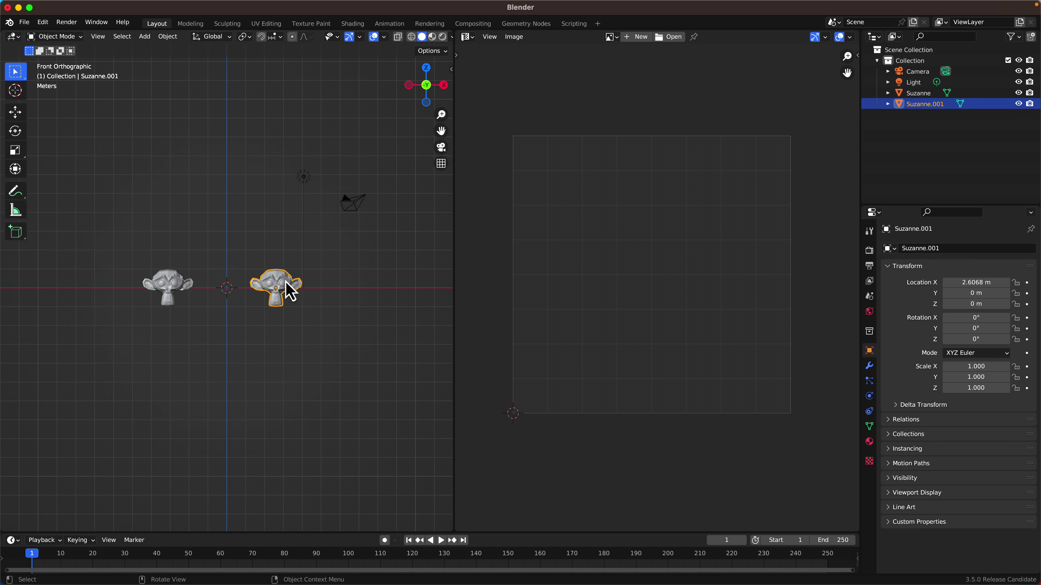
key("Tab")
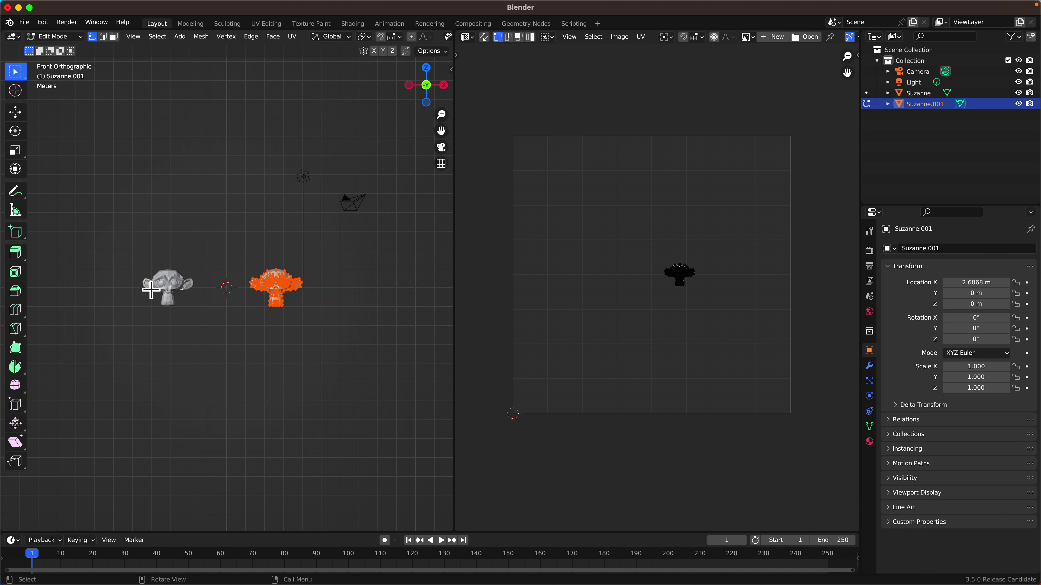
key("Tab")
left_click(177, 295)
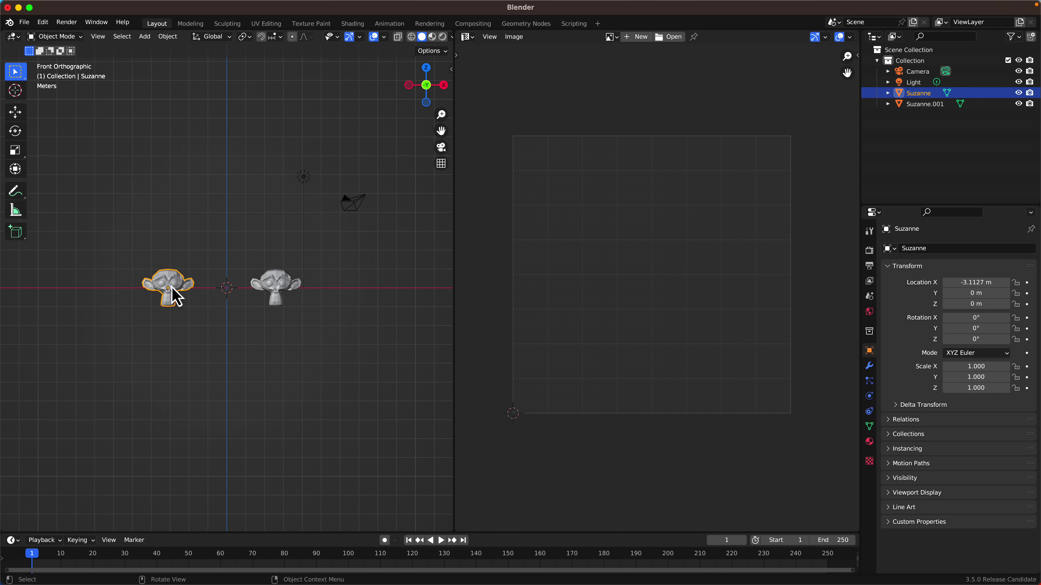
key("Tab")
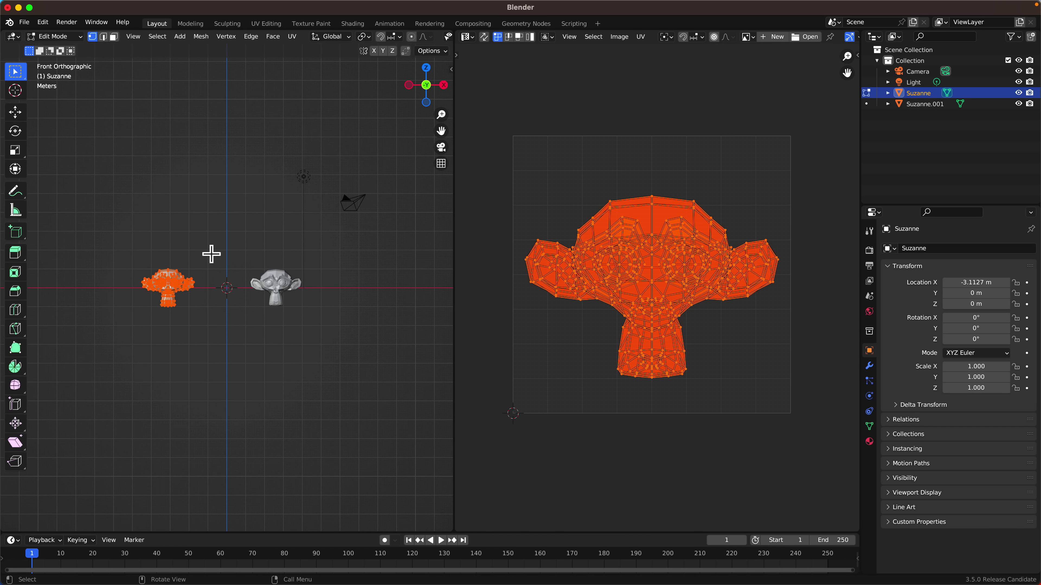
left_click(640, 37)
left_click(686, 311)
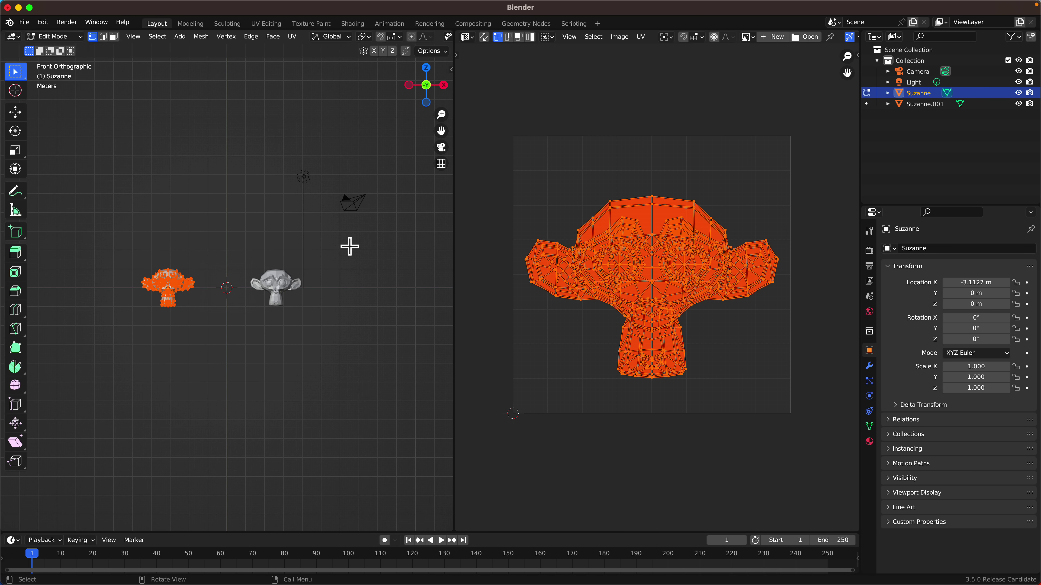
key("Tab")
Paste the copied UV layout onto all of Suzanne.001's UVs
left_click(262, 283)
key("Tab")
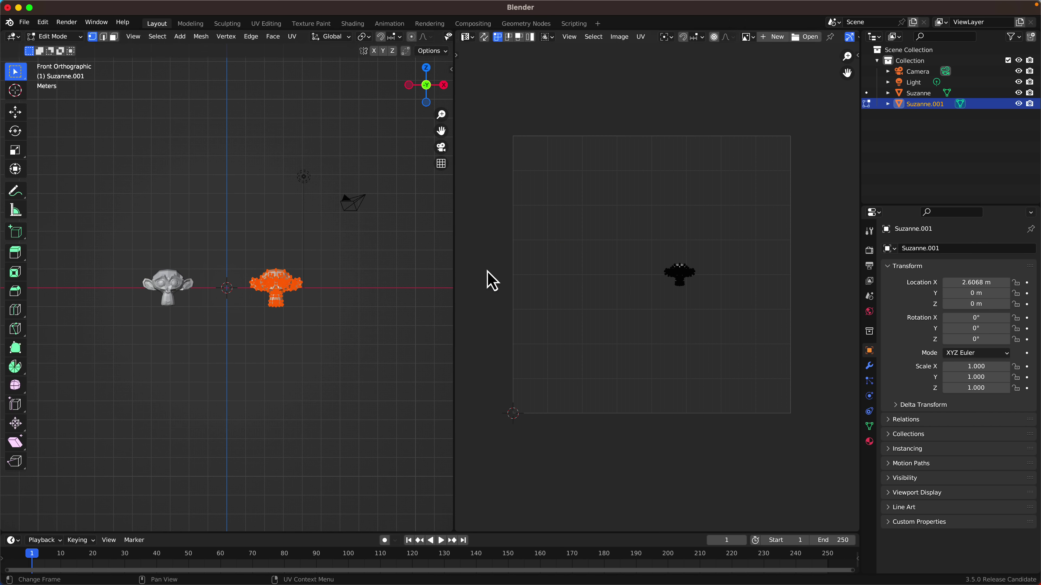
key("a")
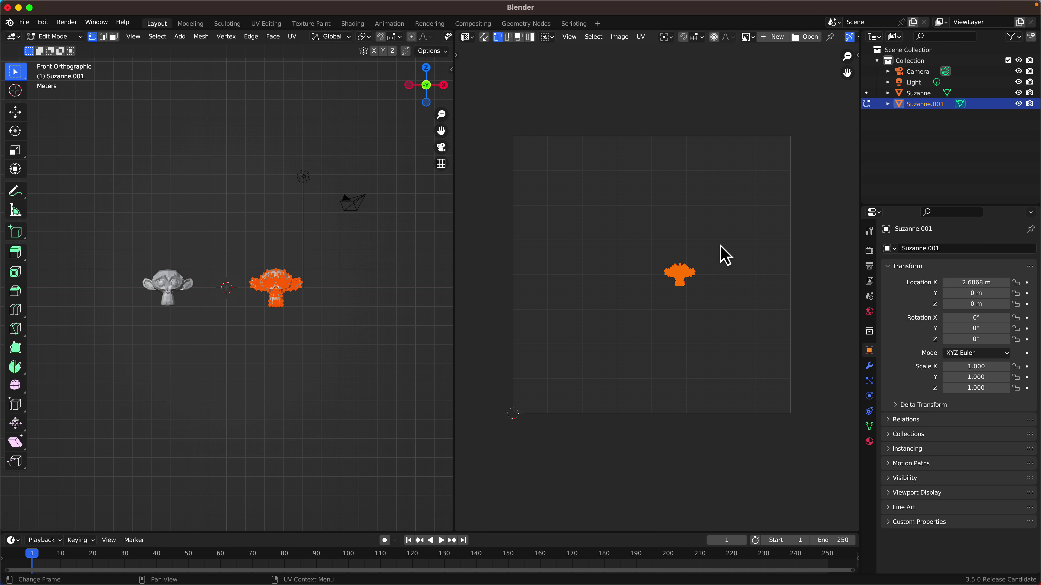
left_click(641, 37)
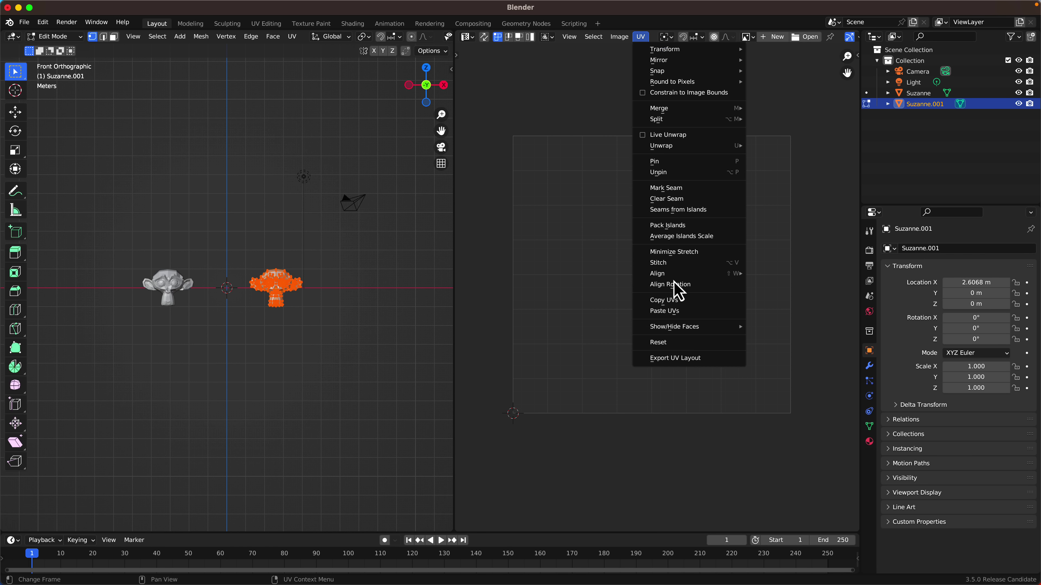
left_click(678, 318)
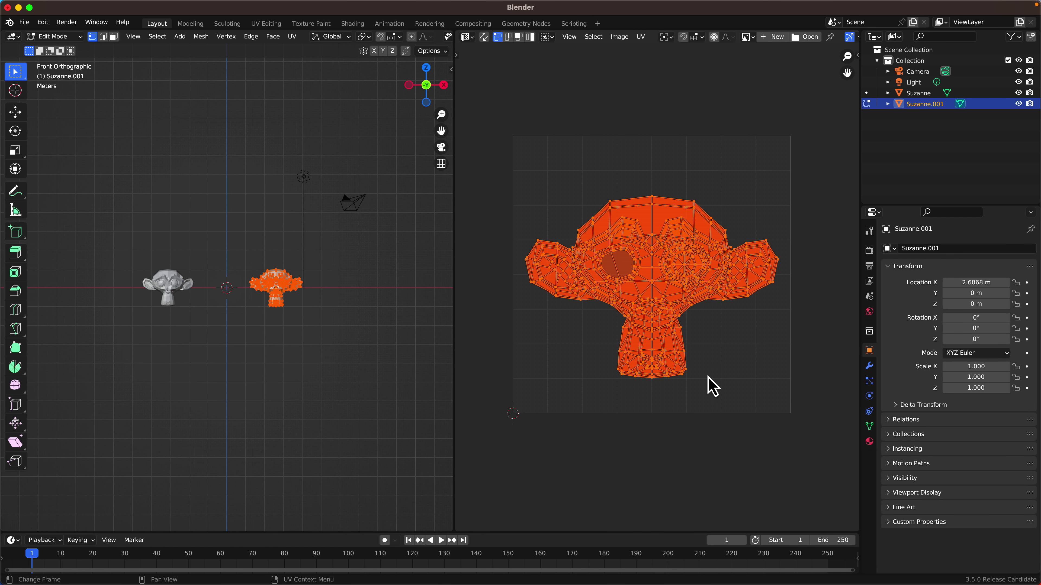